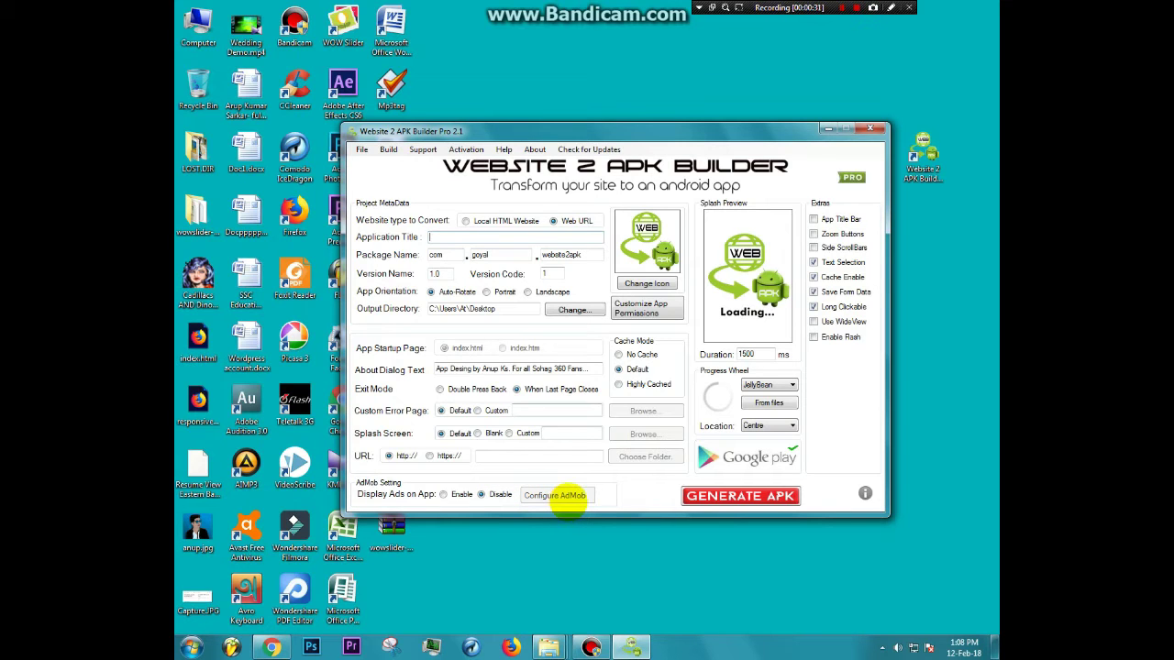
Set the application title to "Tech Bangla Pro".
drag(580, 126, 590, 133)
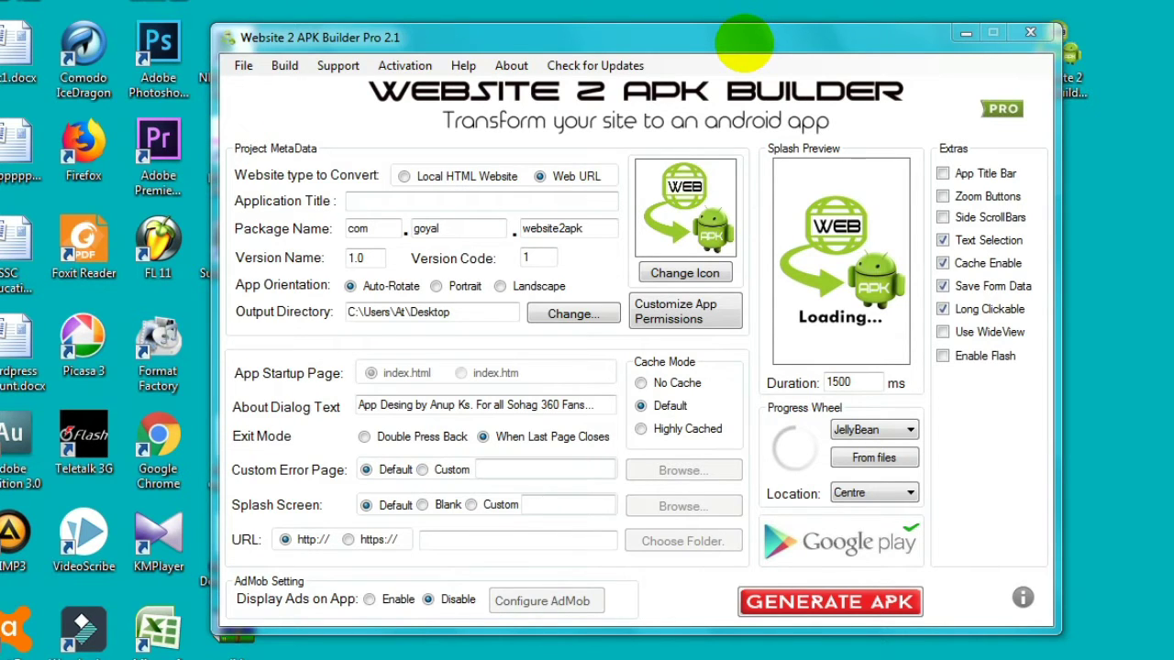
click(404, 200)
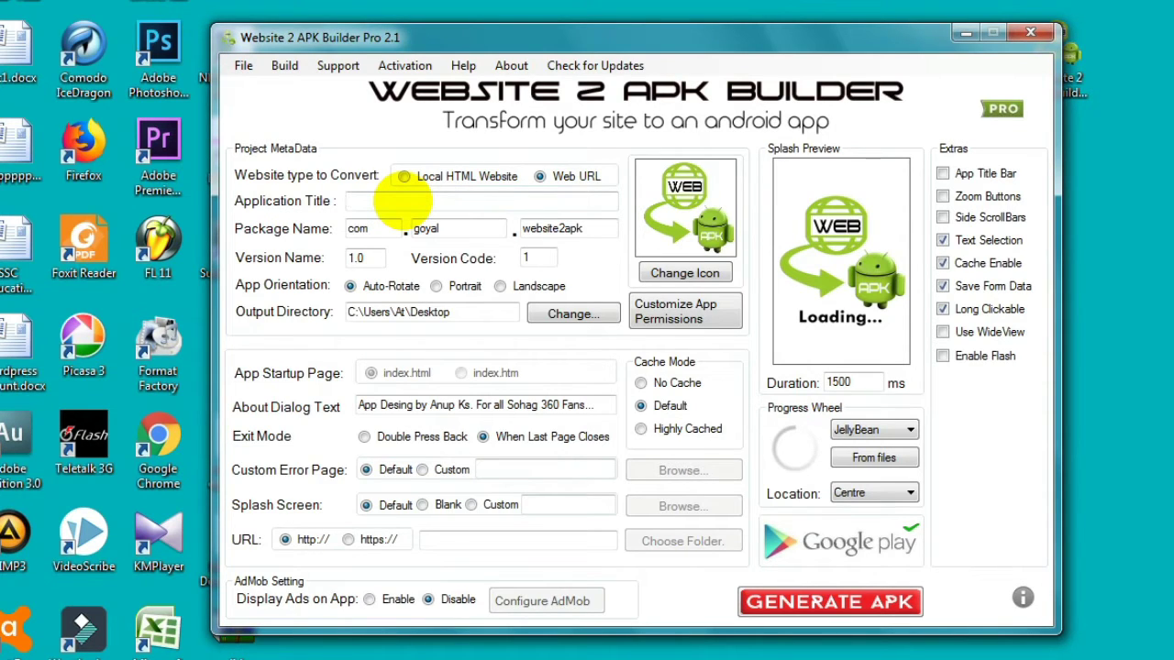
text(Tech Bangla Pro)
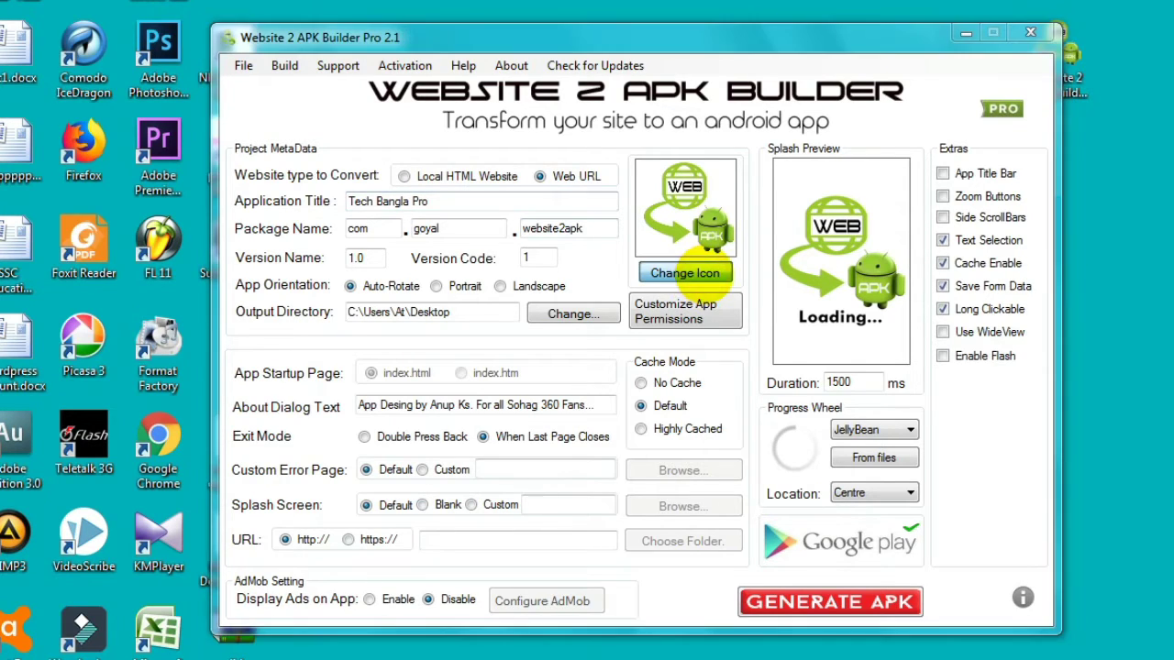
Change the app icon to photo (1).png from the App > Tech bangla folder on Disk 2 (E:).
click(708, 272)
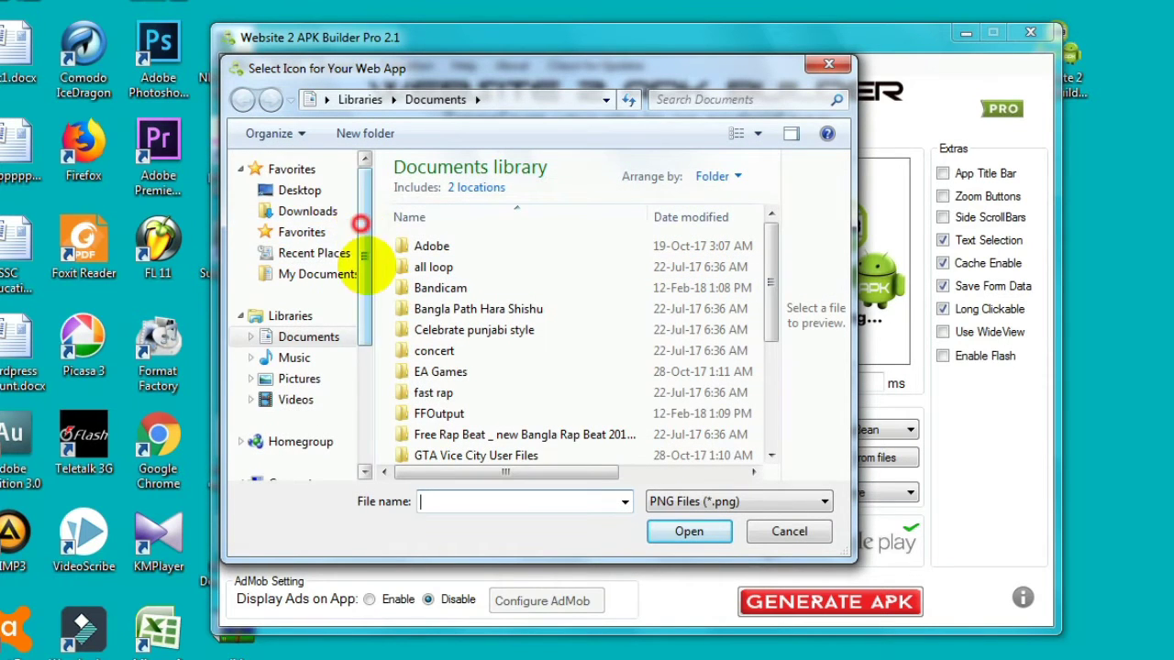
drag(367, 259, 339, 496)
click(303, 349)
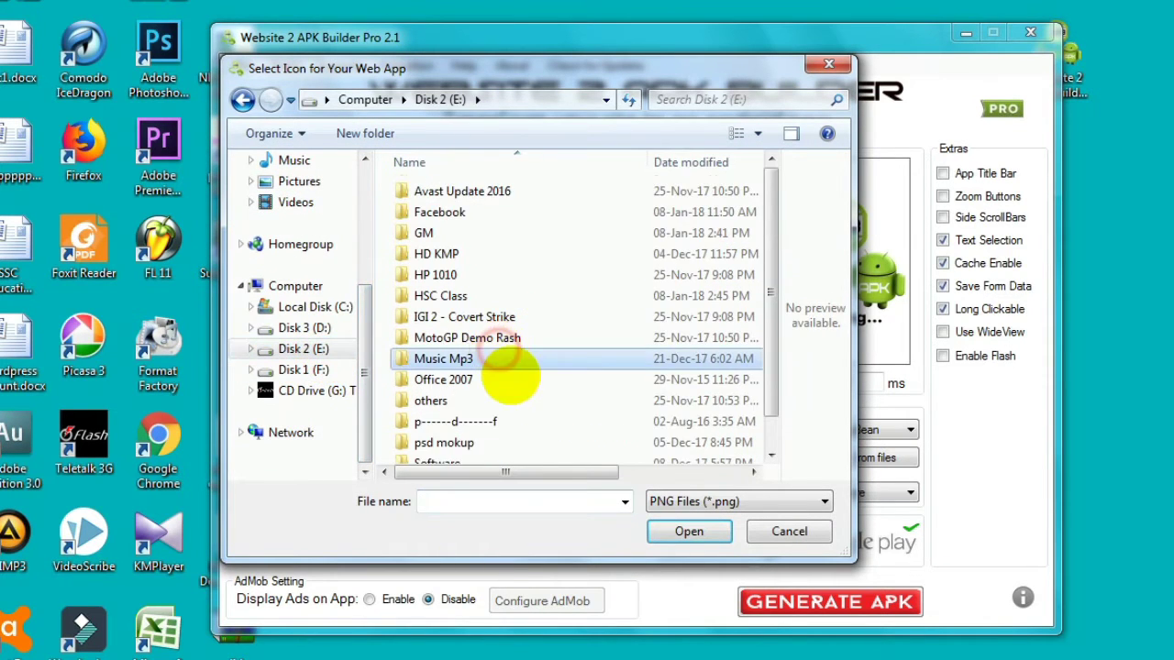
scroll(509, 376, down, 1)
double_click(510, 456)
double_click(448, 199)
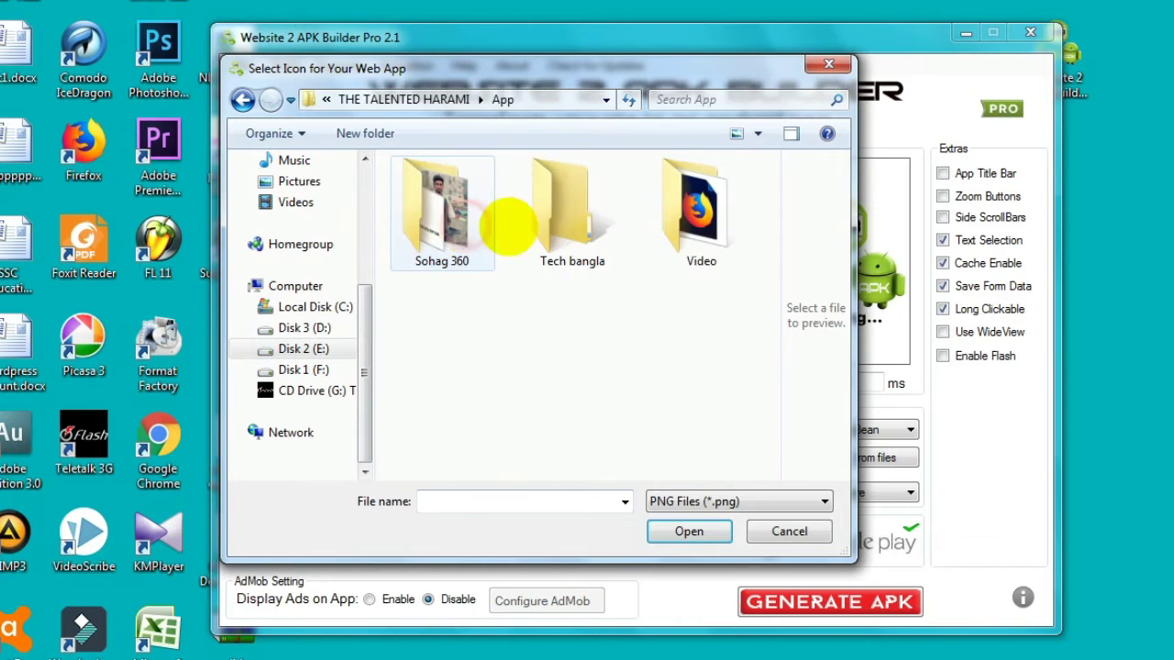
double_click(569, 206)
click(568, 220)
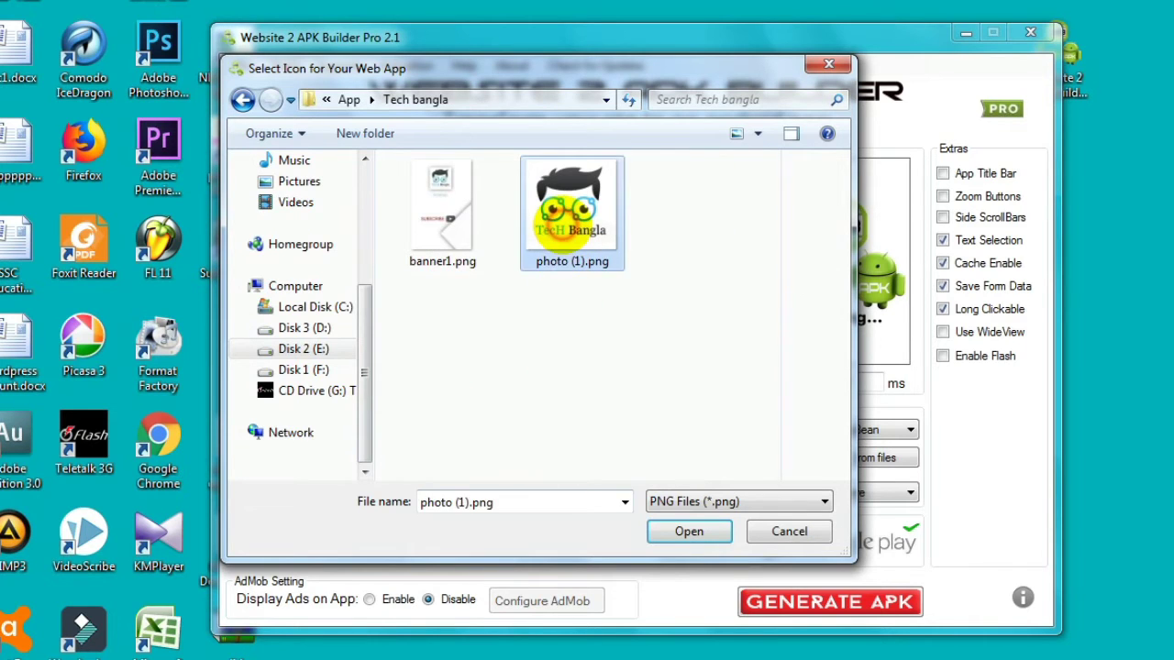
double_click(568, 216)
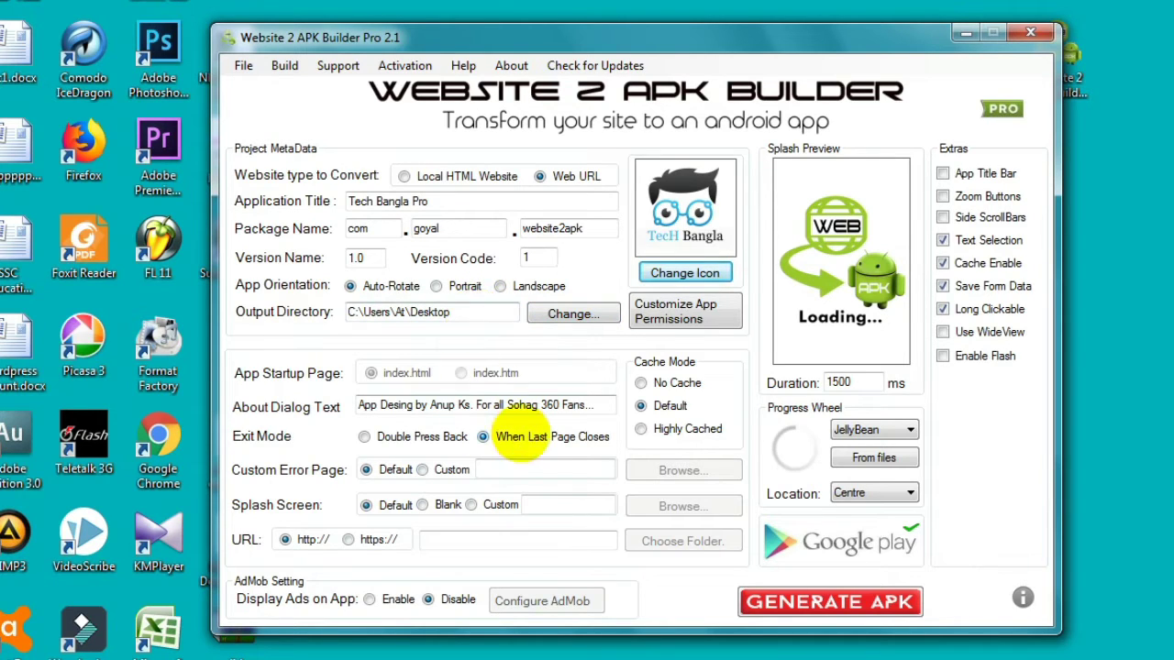
Replace the fan group's name in the About dialog text with "tech bangla" and set the error page option to Custom.
drag(560, 405, 506, 404)
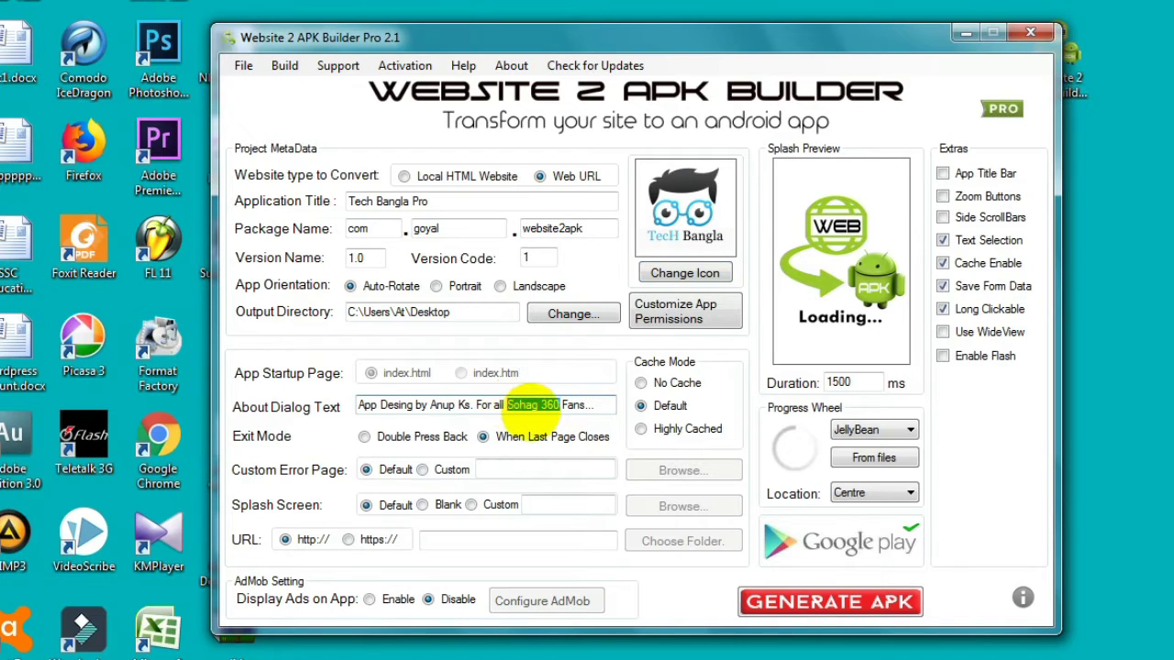
text(tech bangla)
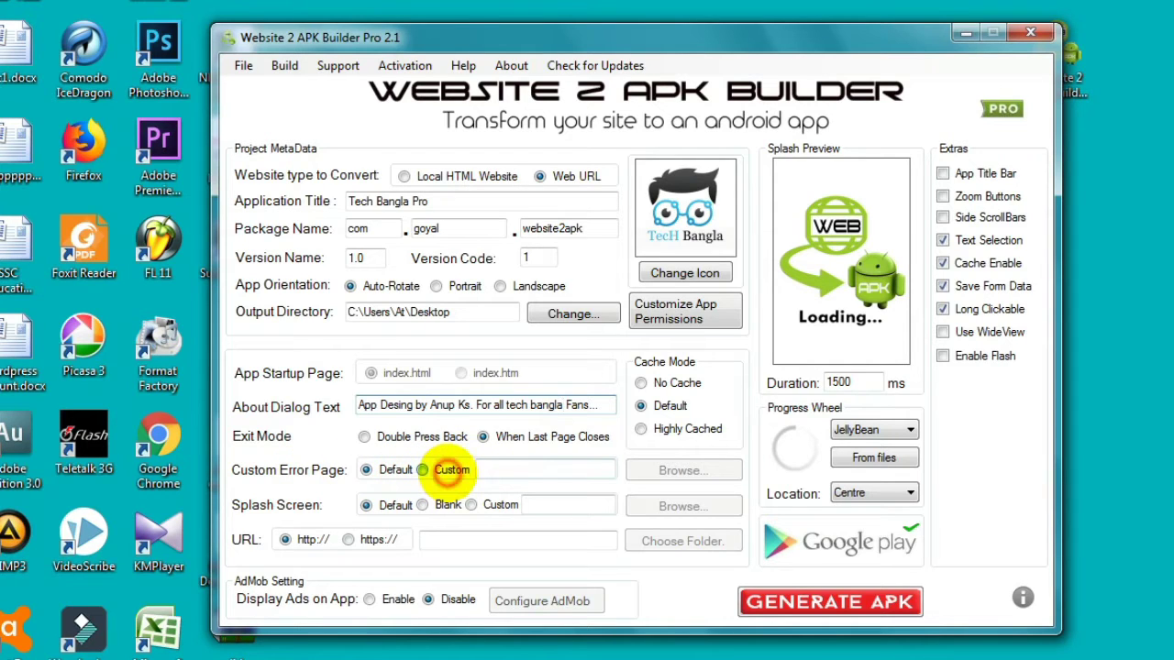
click(446, 469)
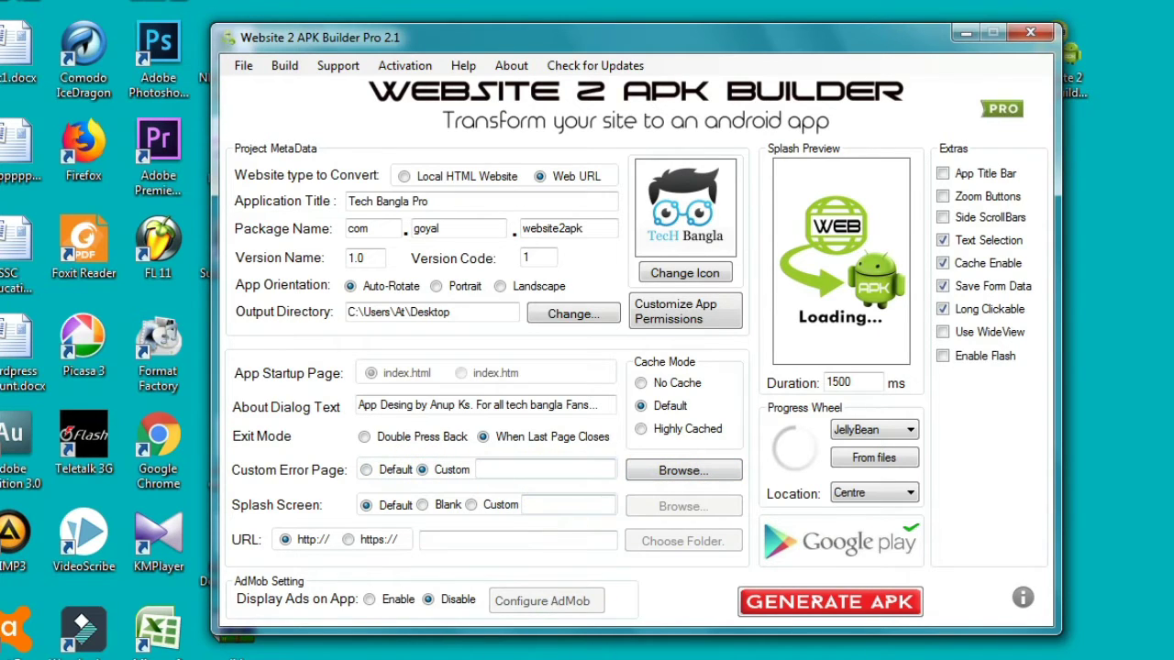
Open Error.html from the Tech bangla folder in Firefox, examine the offline message page and its selection list, and close the browser.
mouse_move(481, 656)
click(477, 633)
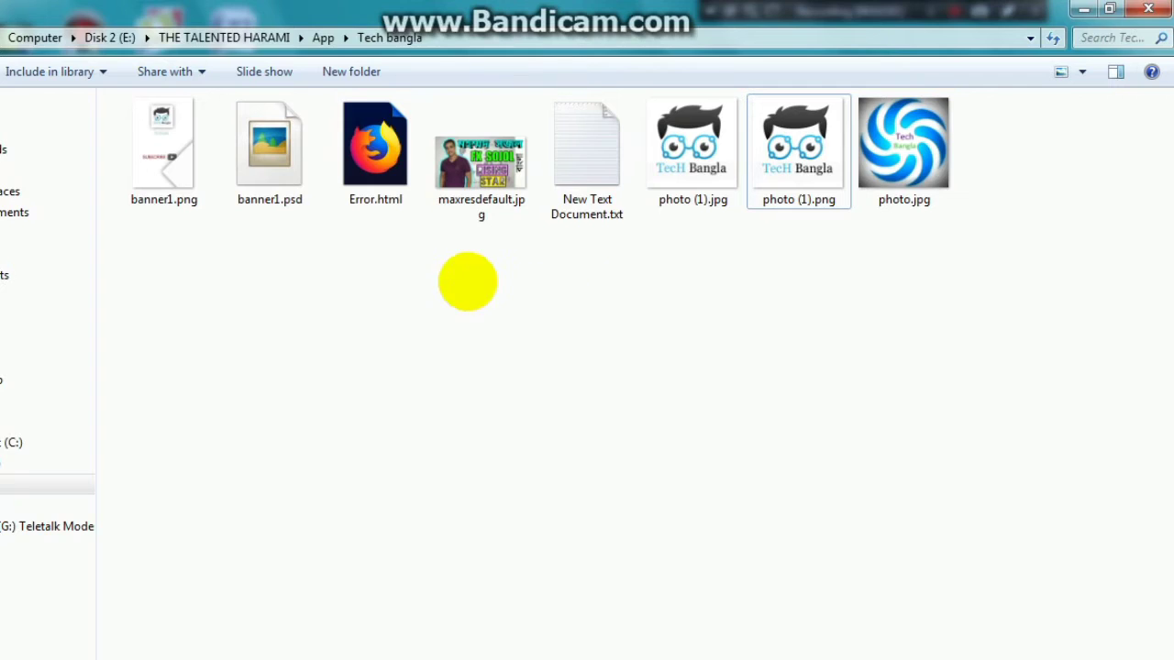
click(387, 194)
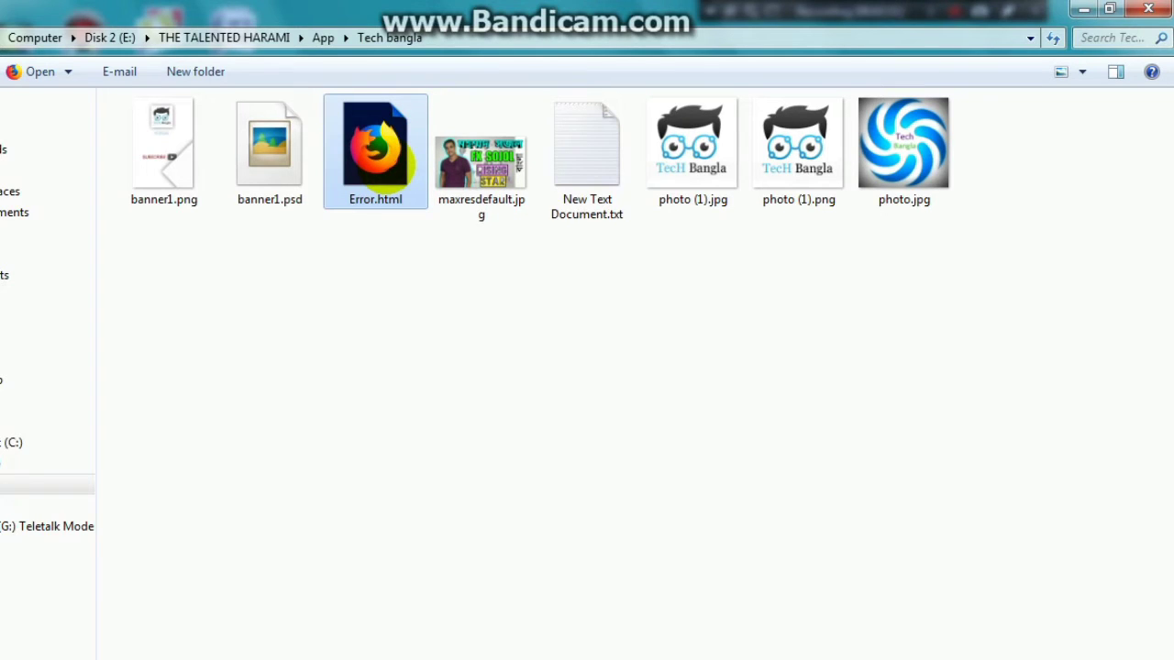
double_click(385, 165)
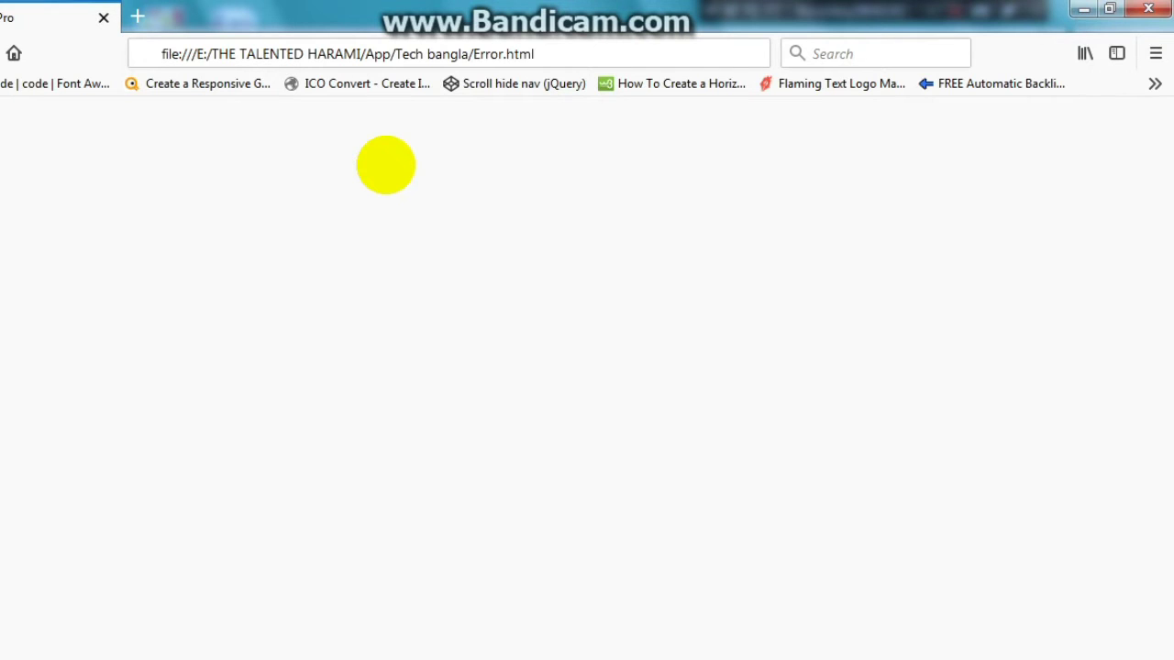
click(385, 165)
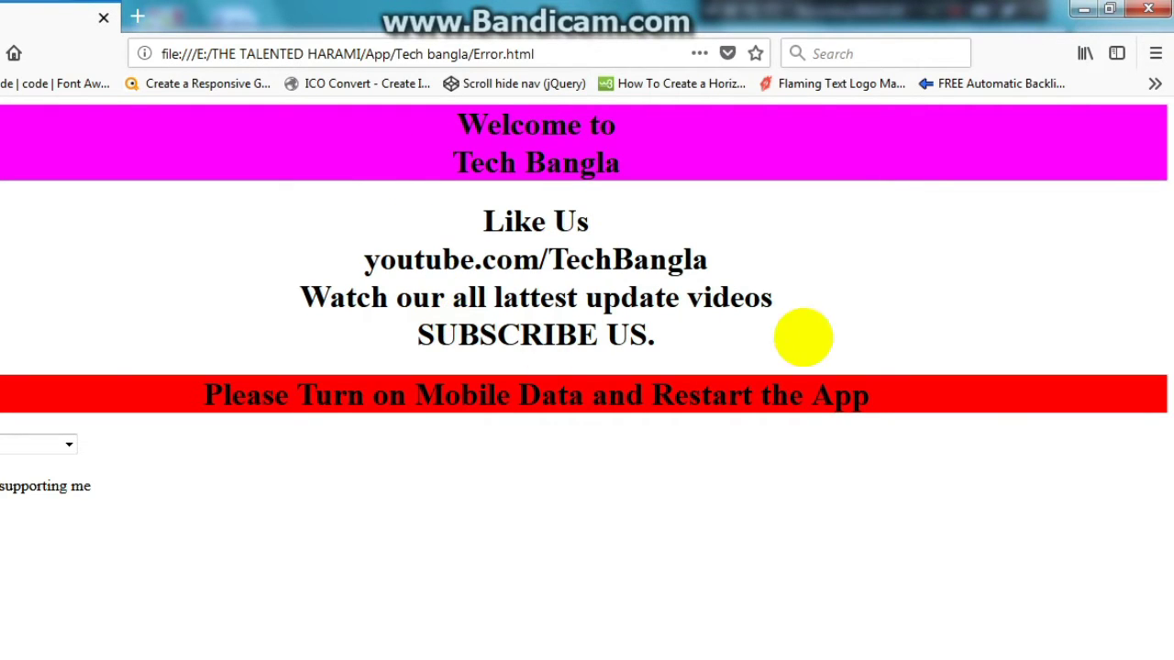
click(596, 140)
click(669, 136)
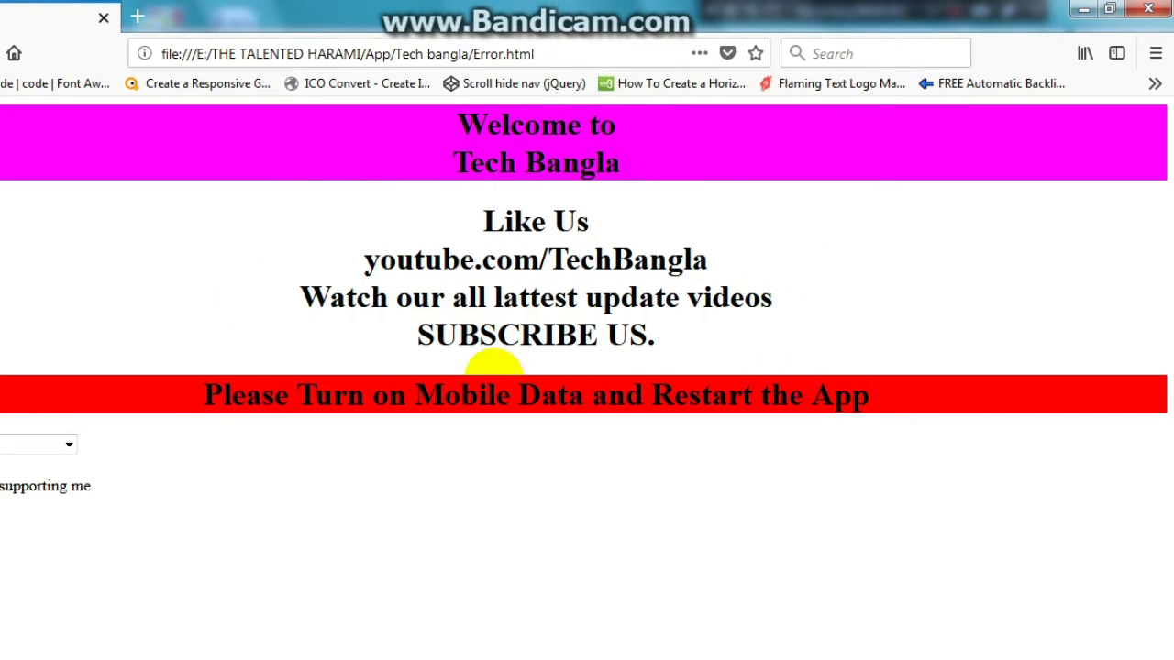
click(643, 152)
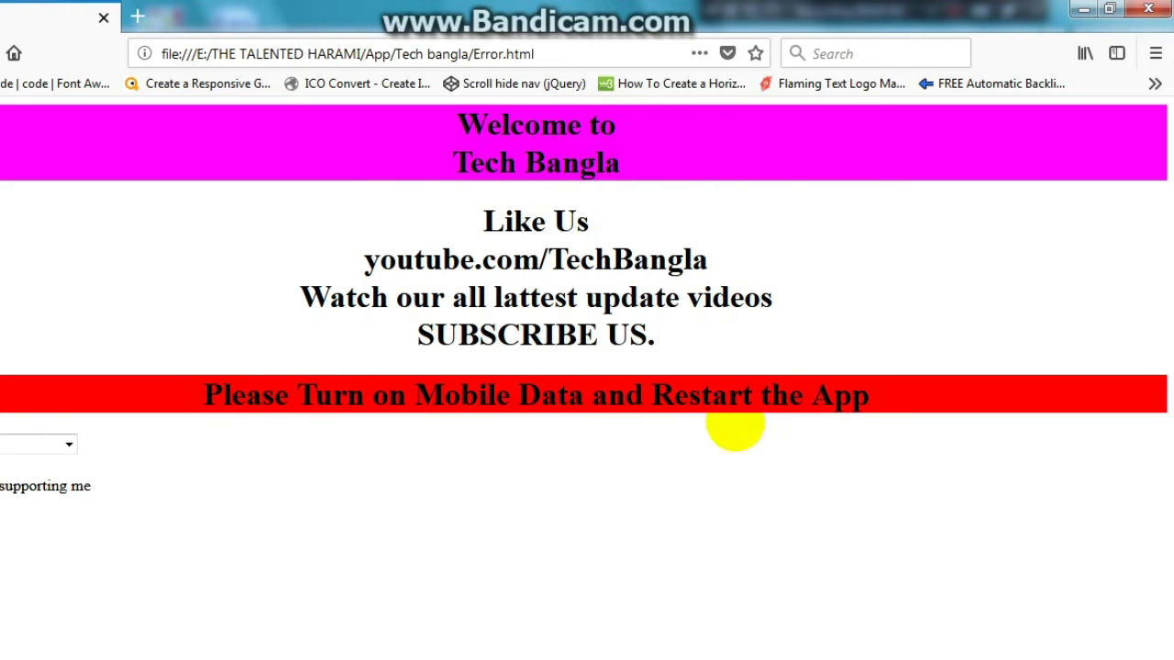
click(69, 445)
click(71, 445)
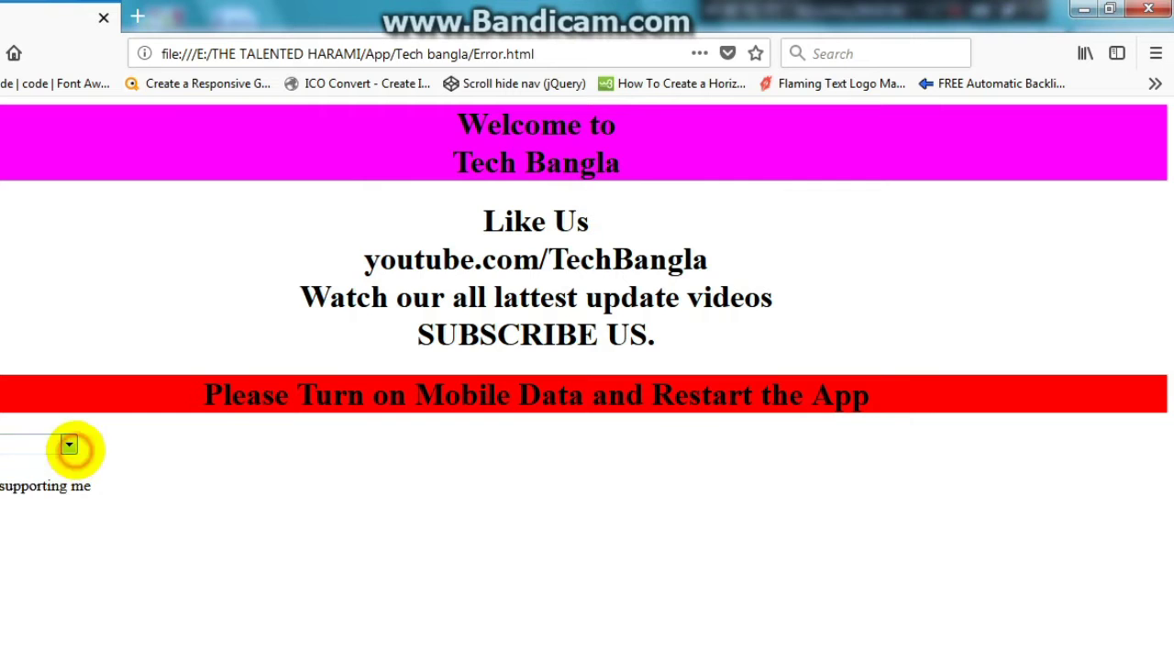
click(1151, 9)
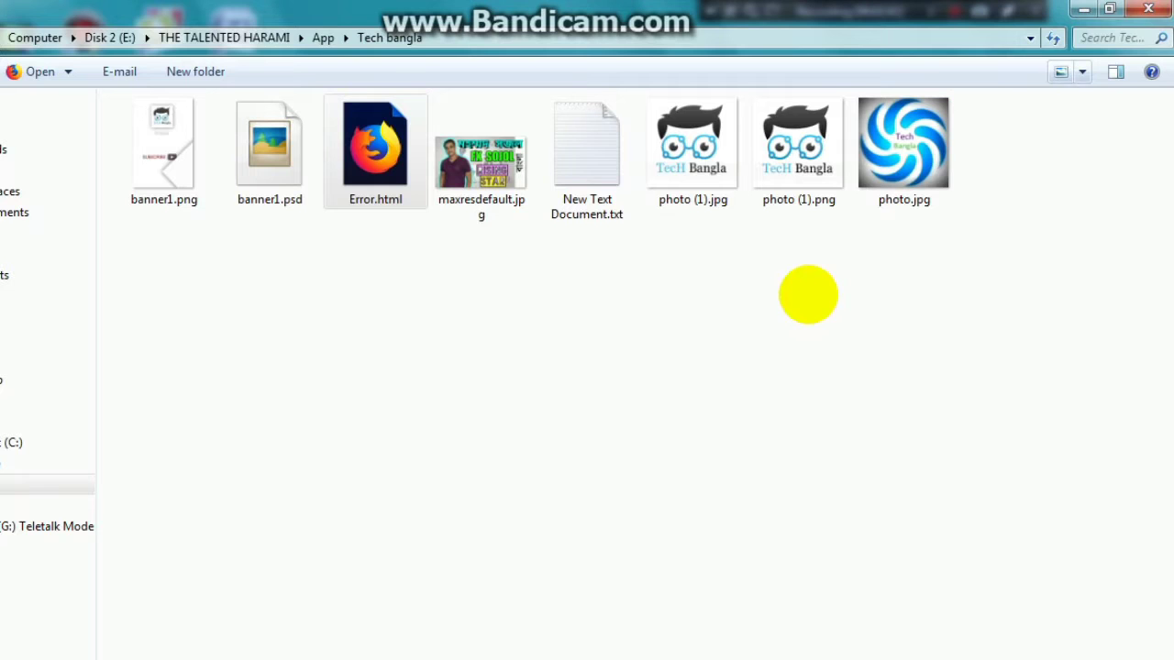
Switch back to Website 2 APK Builder and choose Error.html from the Tech bangla folder as the custom error page.
key(alt+Tab)
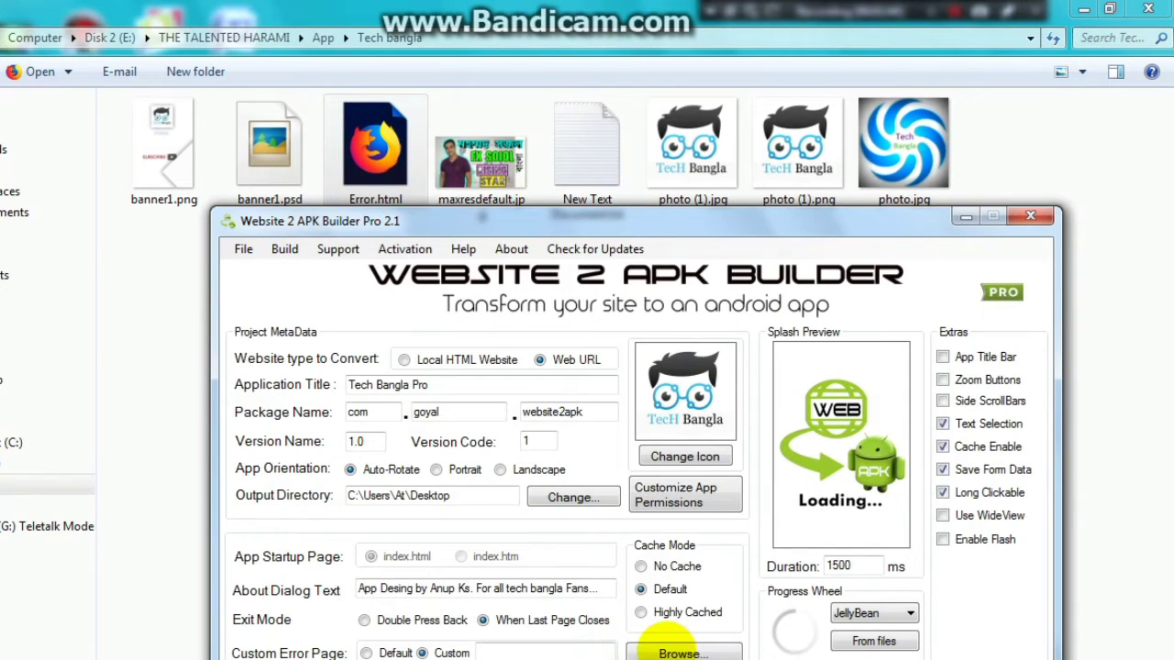
click(680, 655)
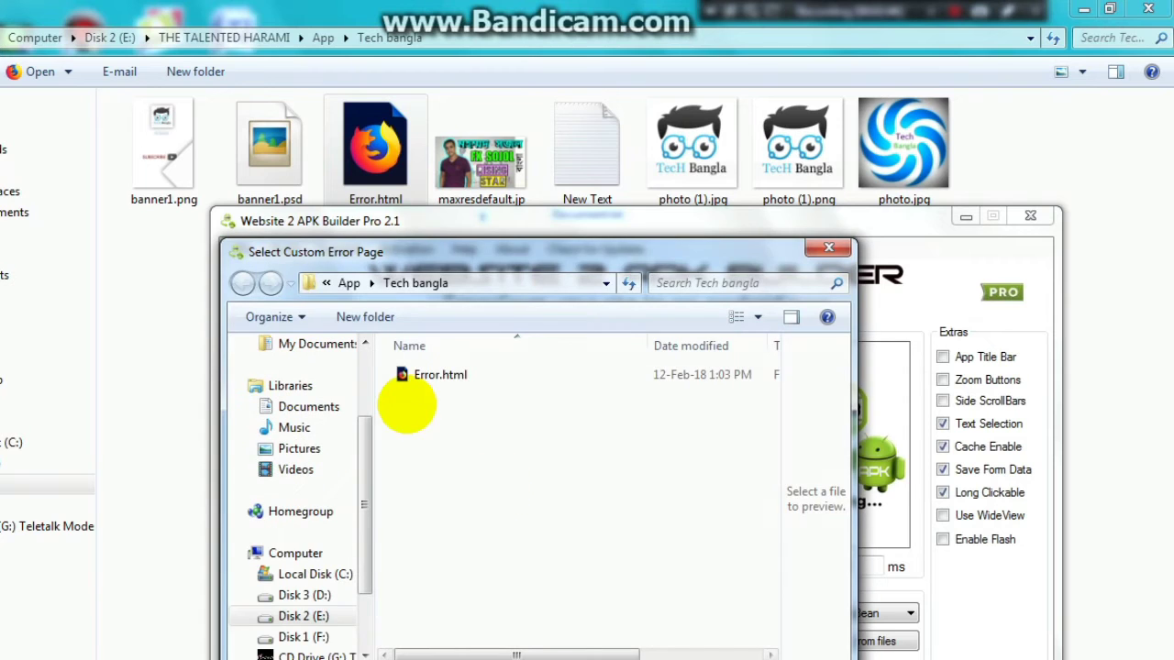
click(441, 376)
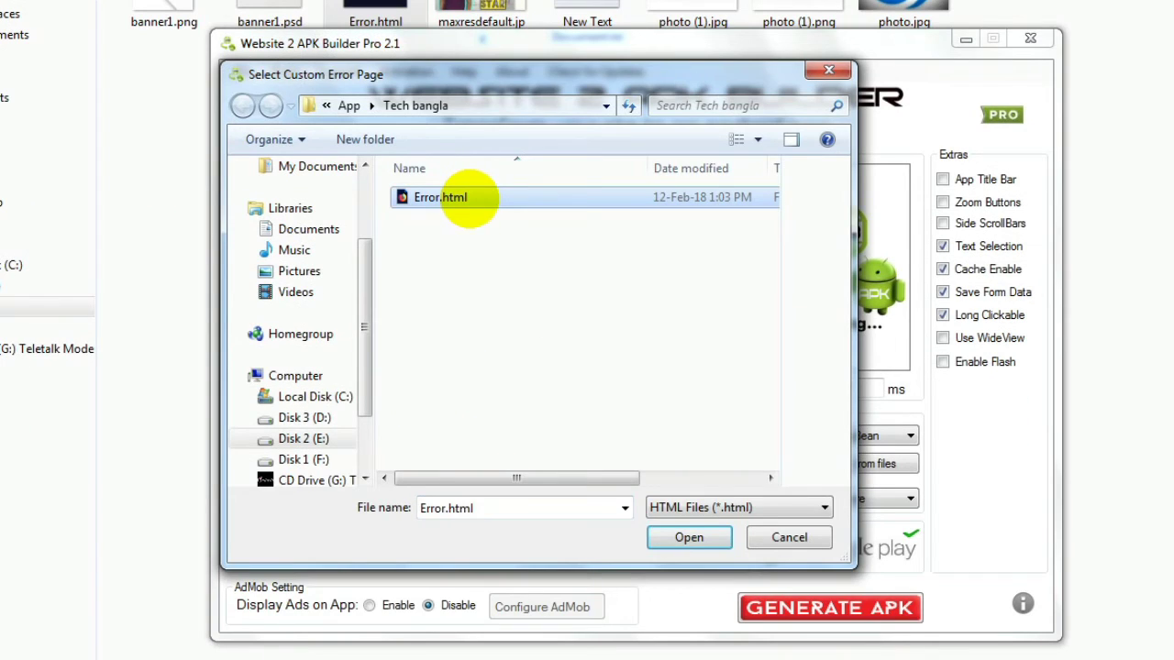
double_click(444, 375)
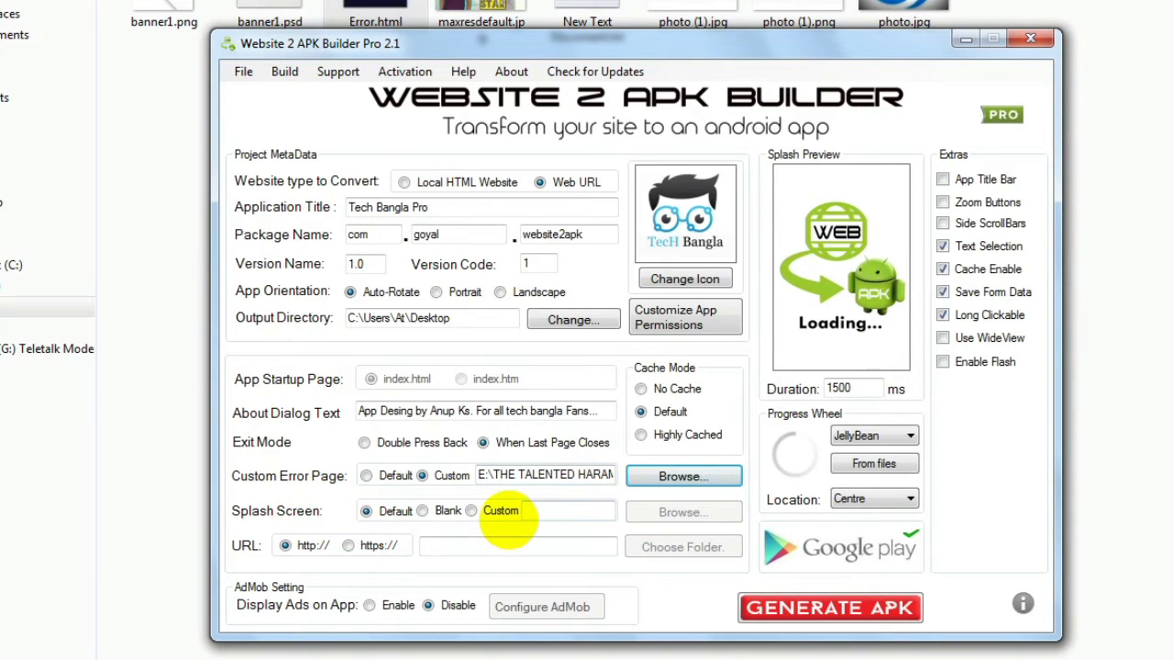
Set the splash screen to Custom and choose banner1.png from the Tech bangla folder as its image.
click(471, 511)
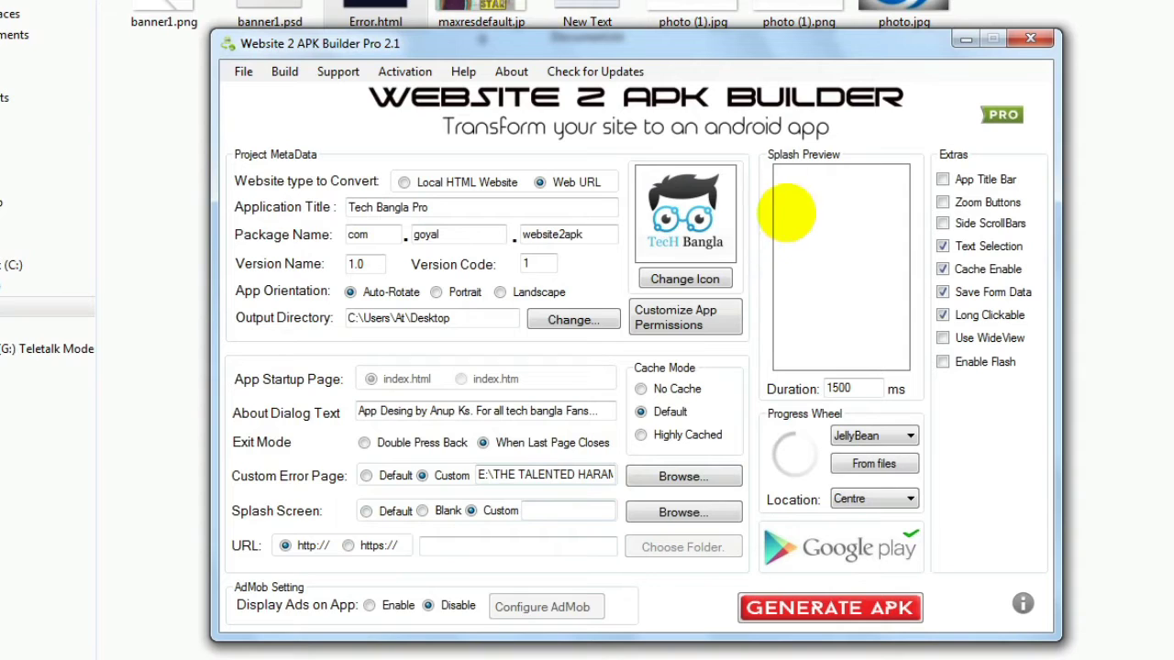
click(678, 512)
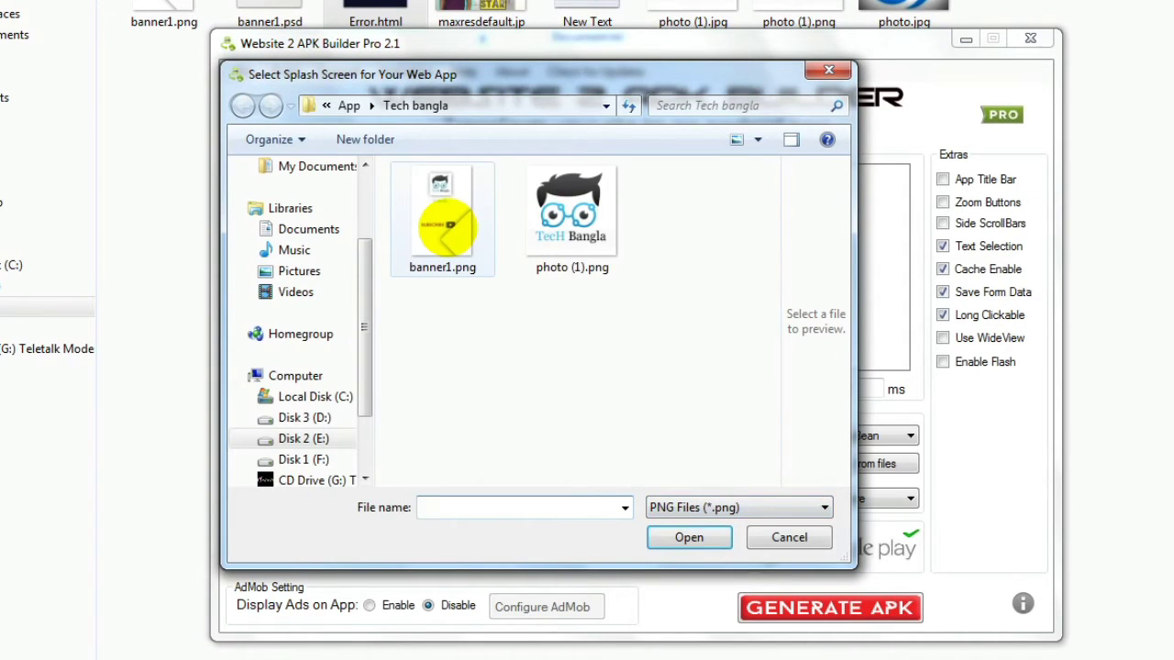
click(448, 223)
double_click(443, 206)
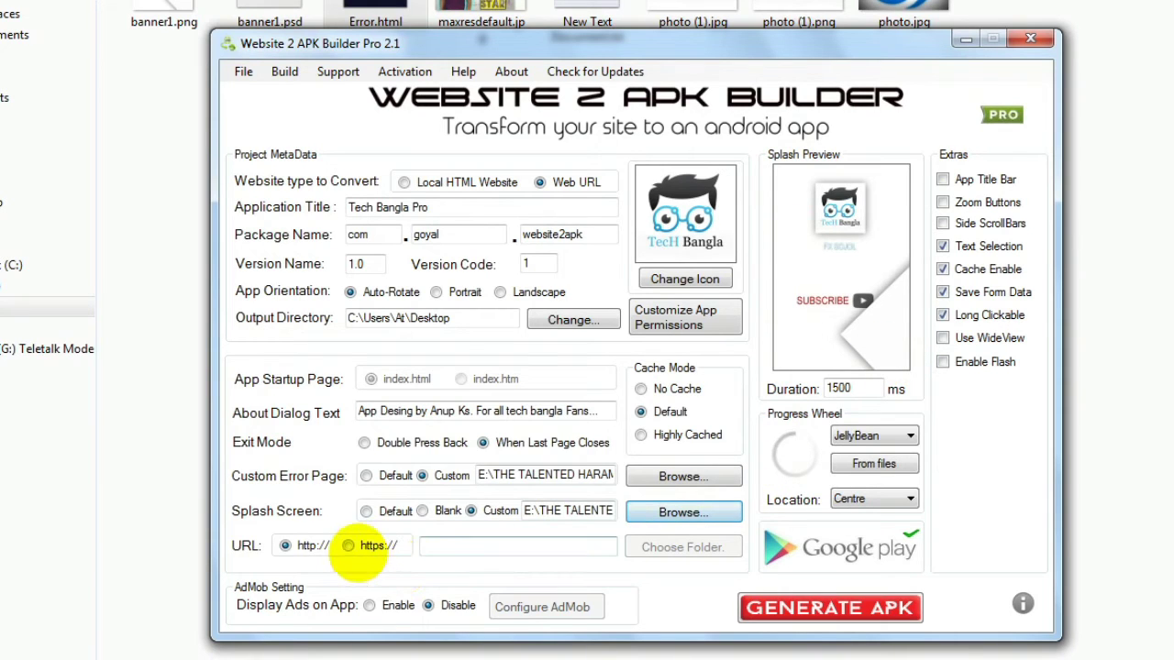
click(348, 546)
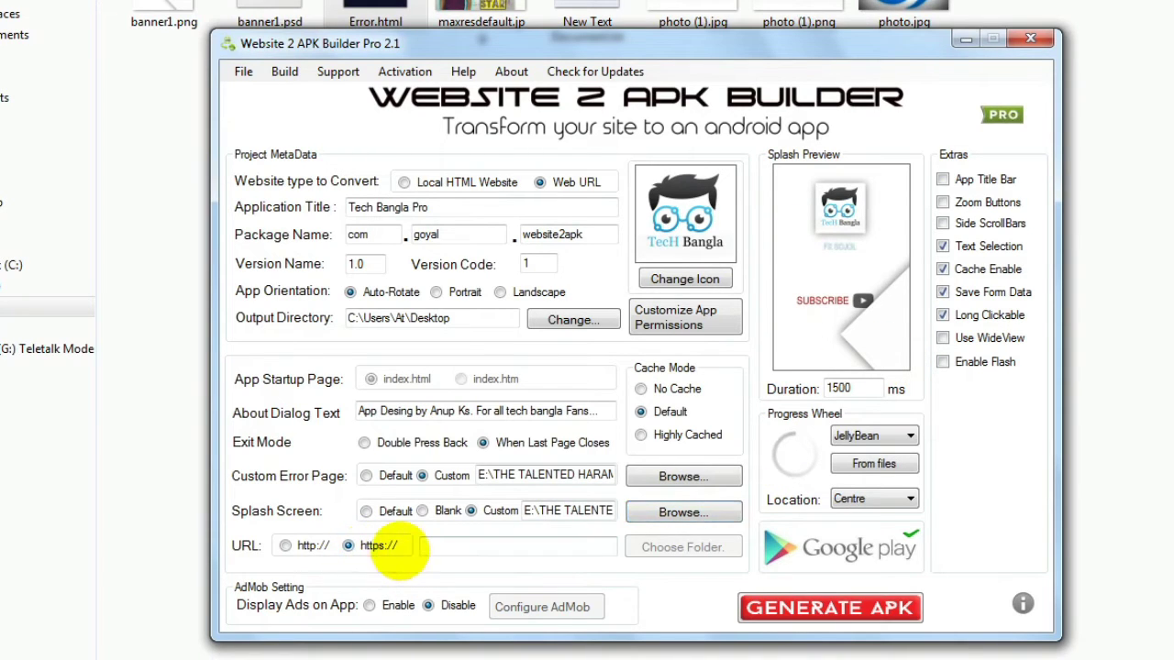
drag(530, 41, 513, 123)
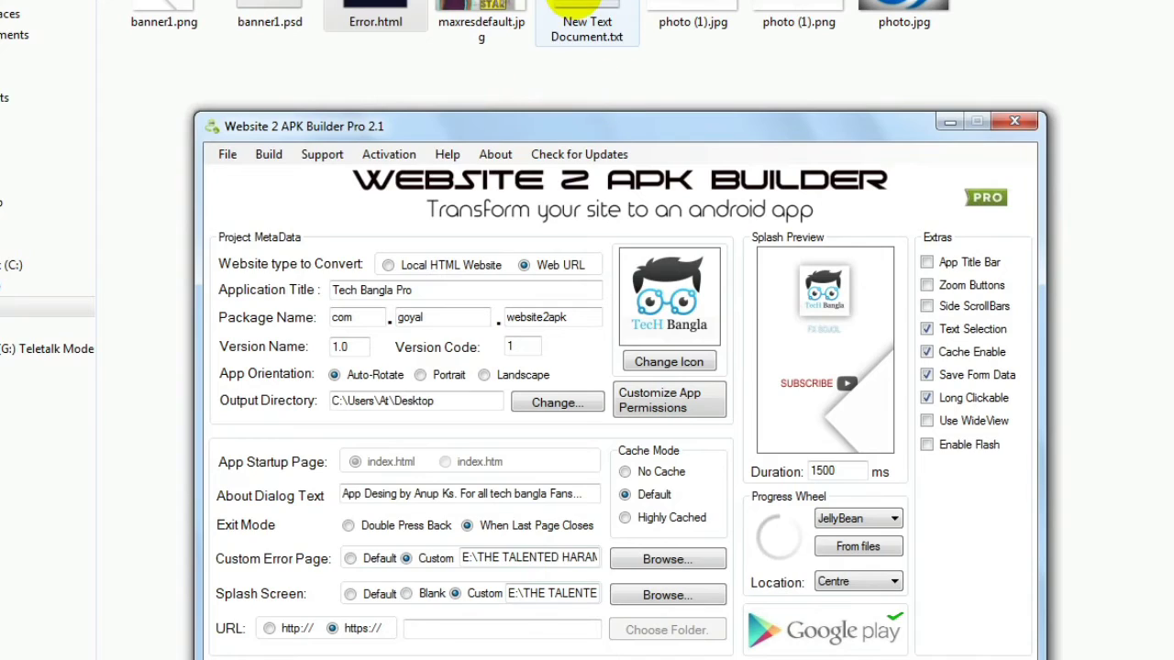
click(587, 10)
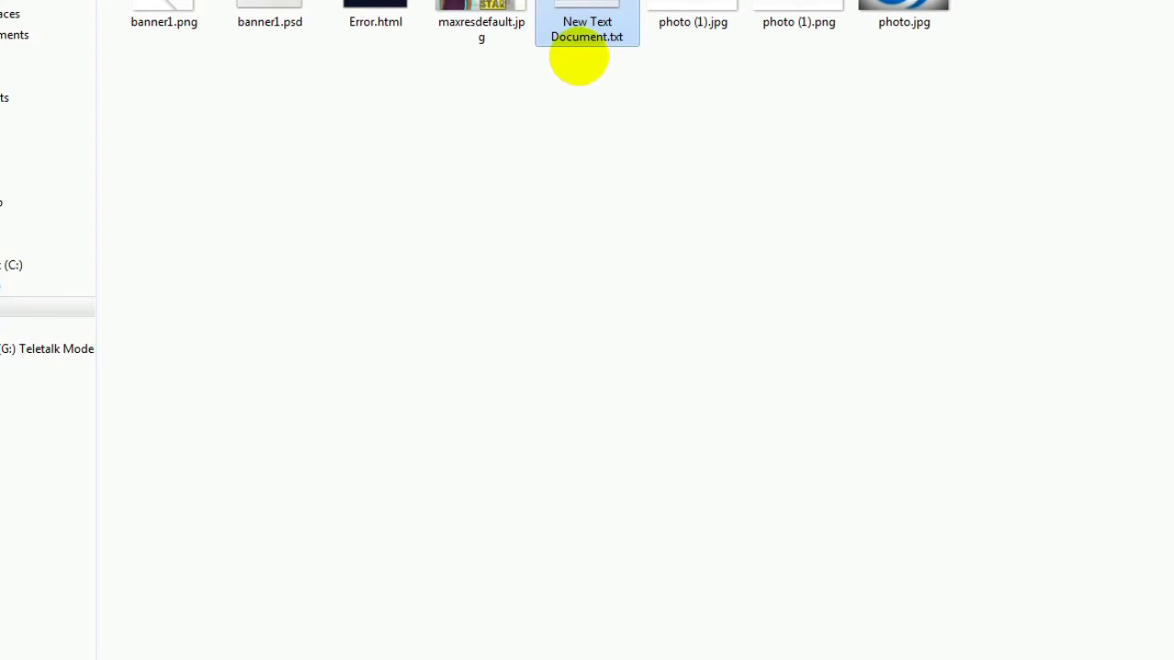
double_click(579, 55)
drag(513, 205, 133, 205)
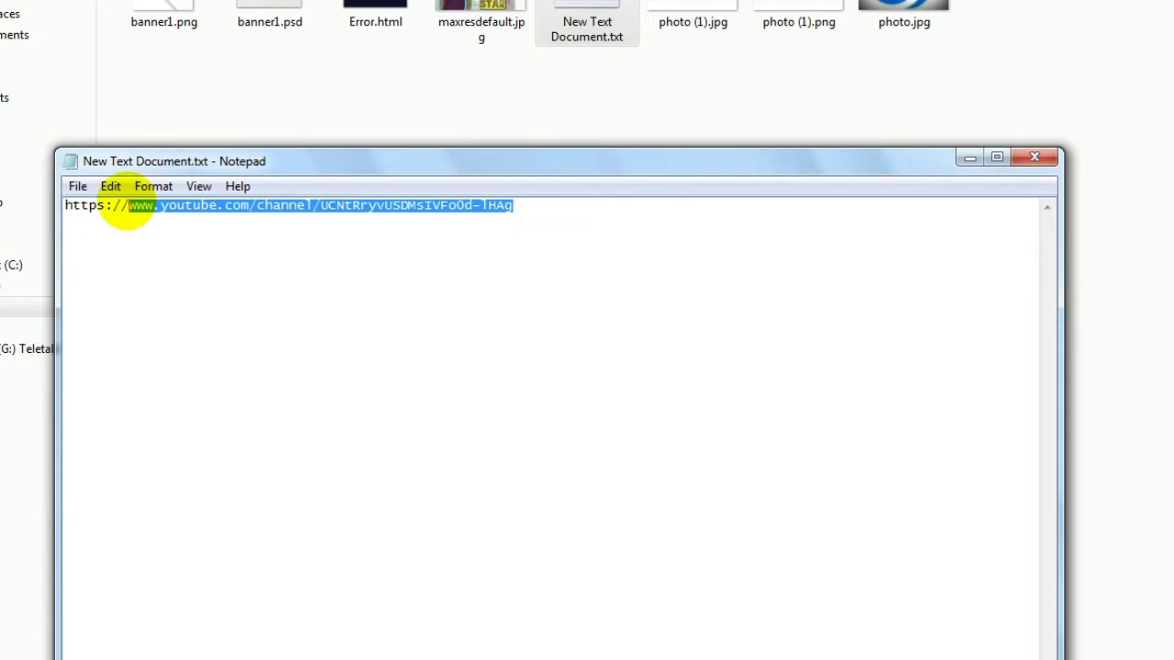
right_click(162, 205)
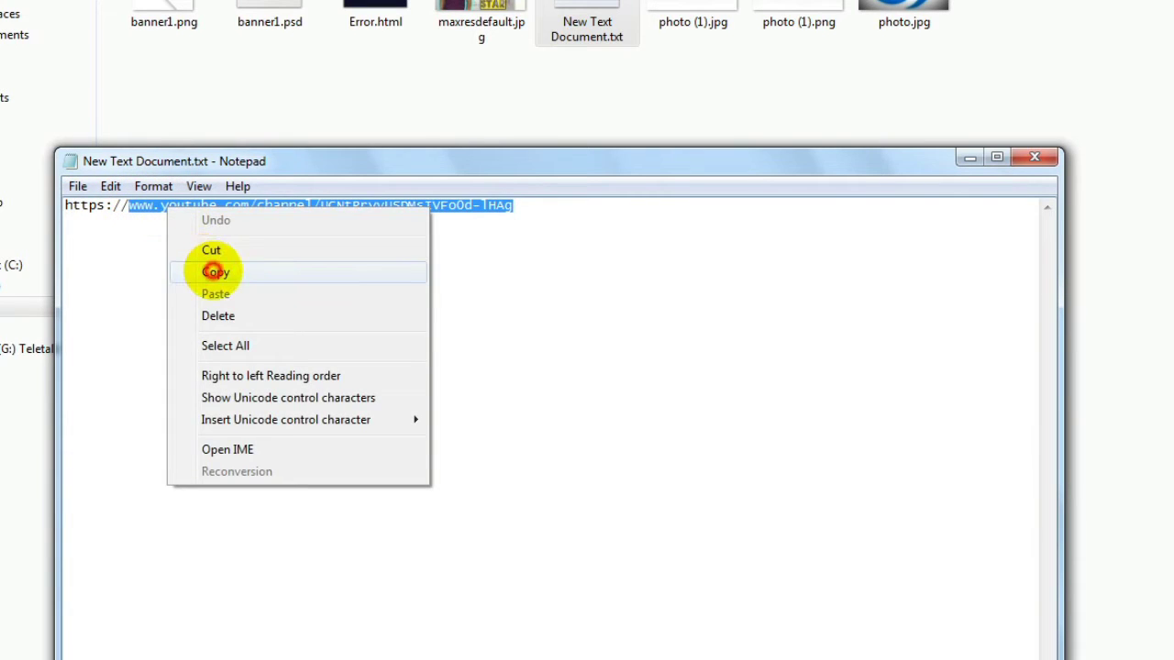
click(203, 270)
click(1035, 158)
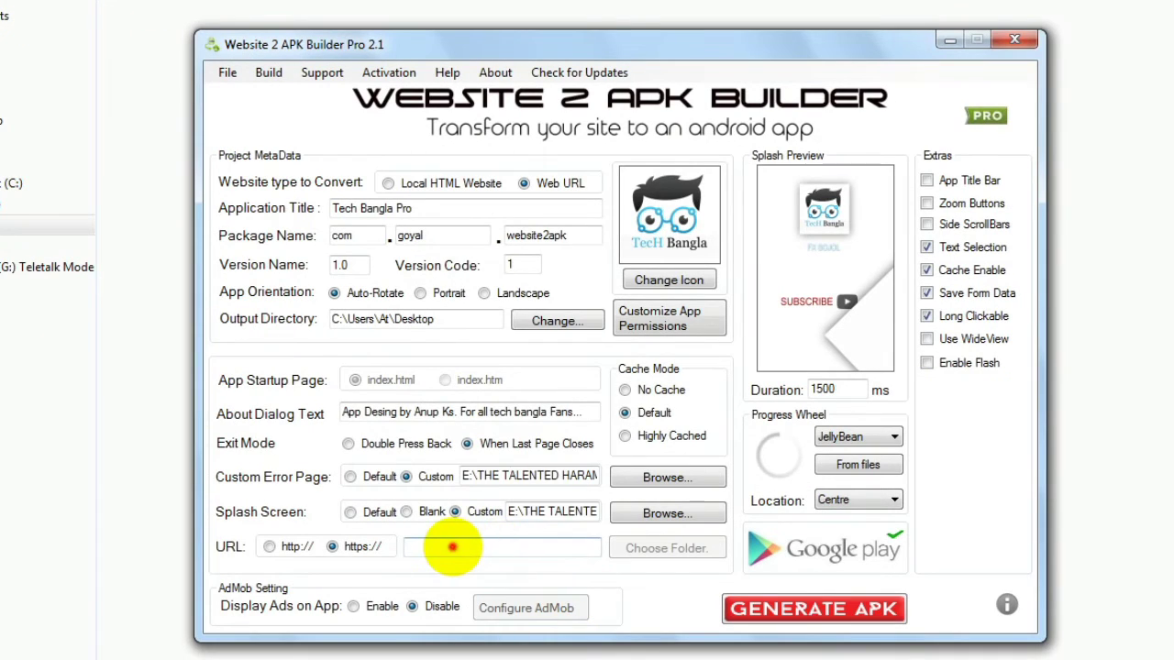
Paste the copied YouTube channel address as the app's URL.
right_click(454, 627)
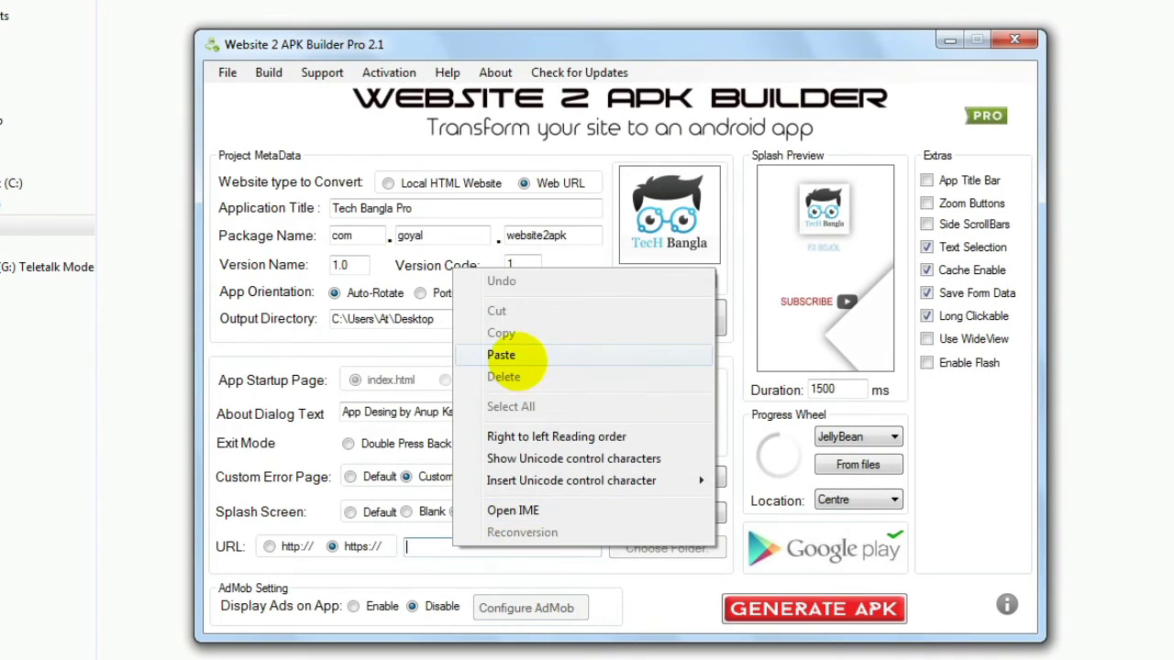
click(525, 359)
drag(483, 556, 359, 546)
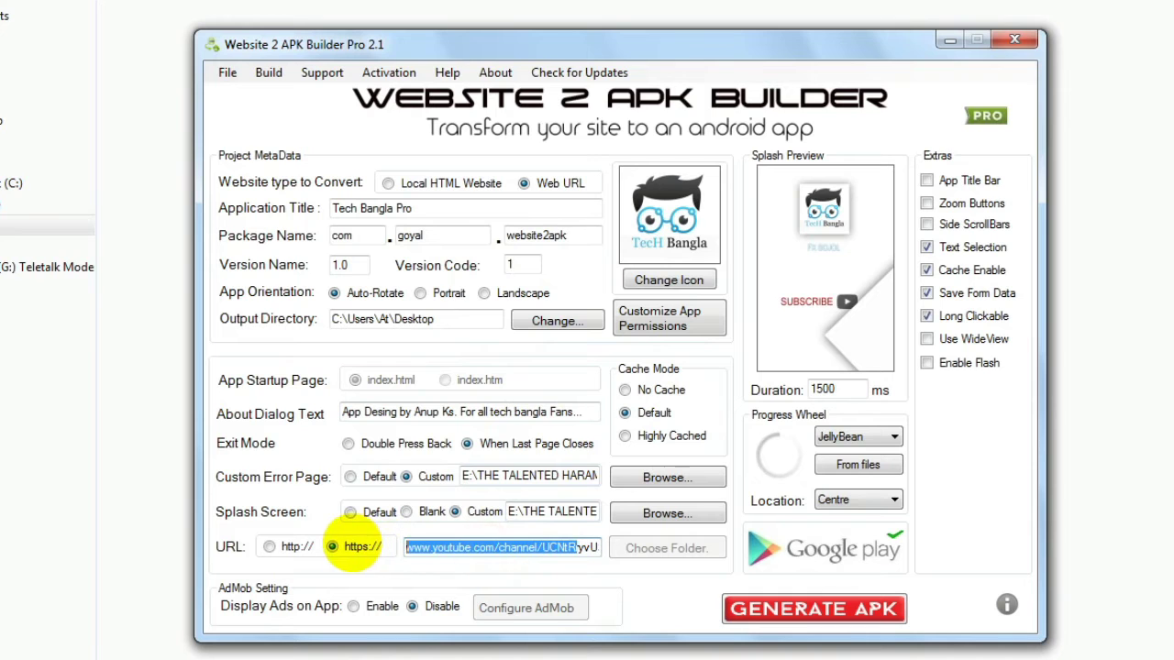
click(455, 548)
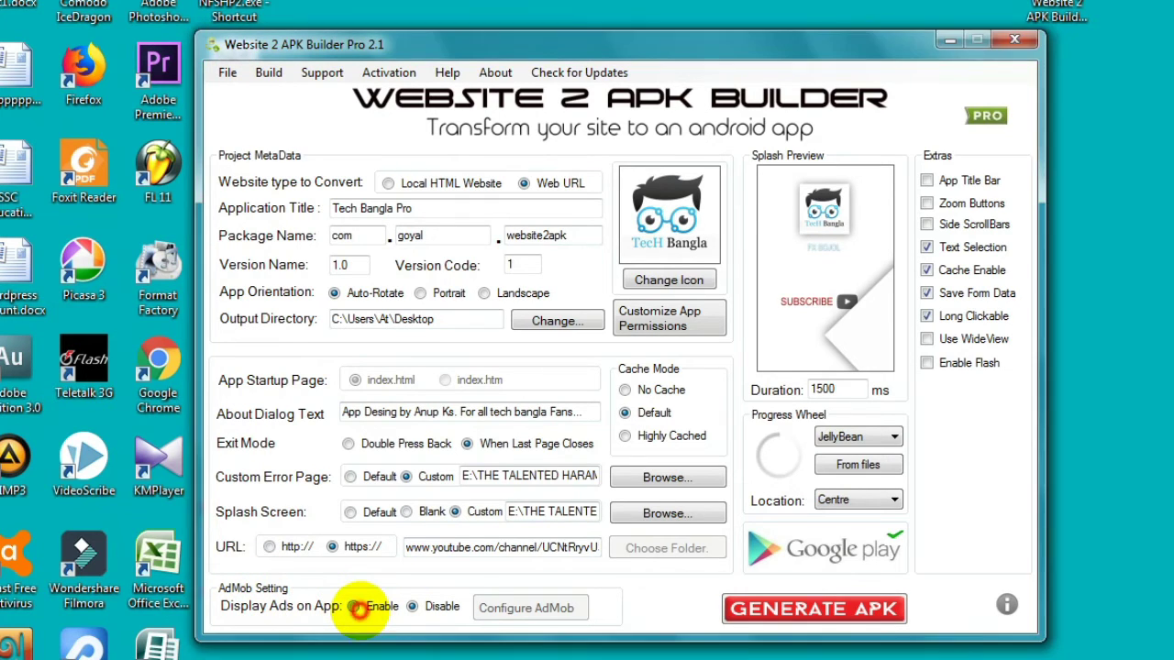
Enable ads for the app and, in the AdMob configuration, enable both the banner ad and the interstitial ad.
click(353, 606)
click(513, 608)
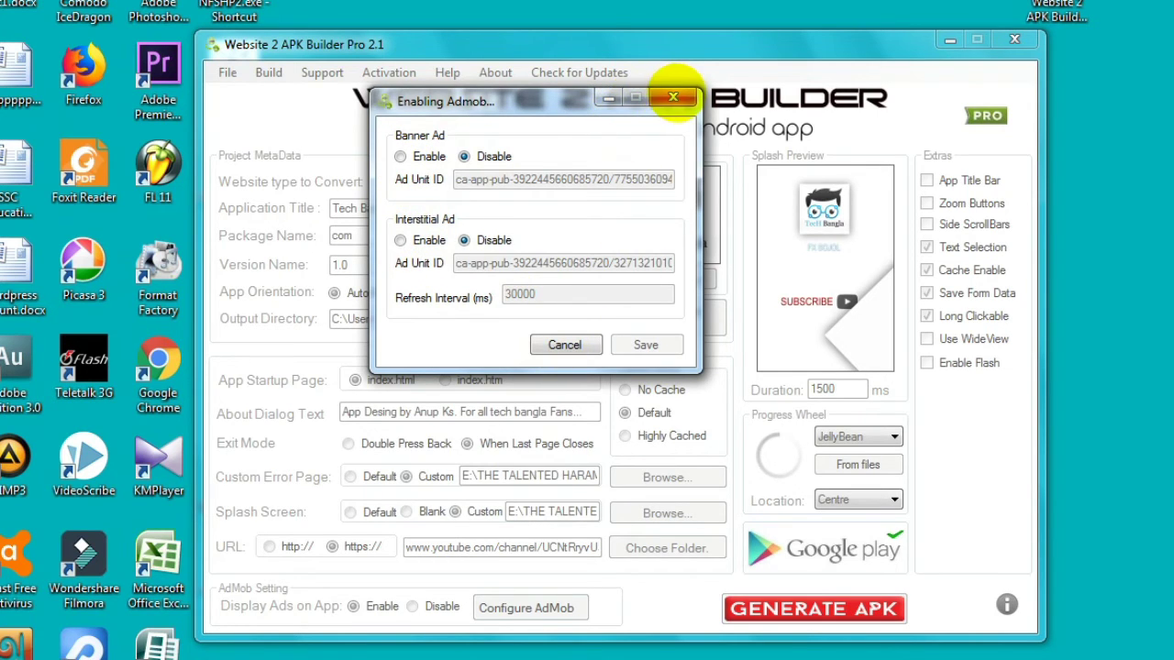
click(673, 97)
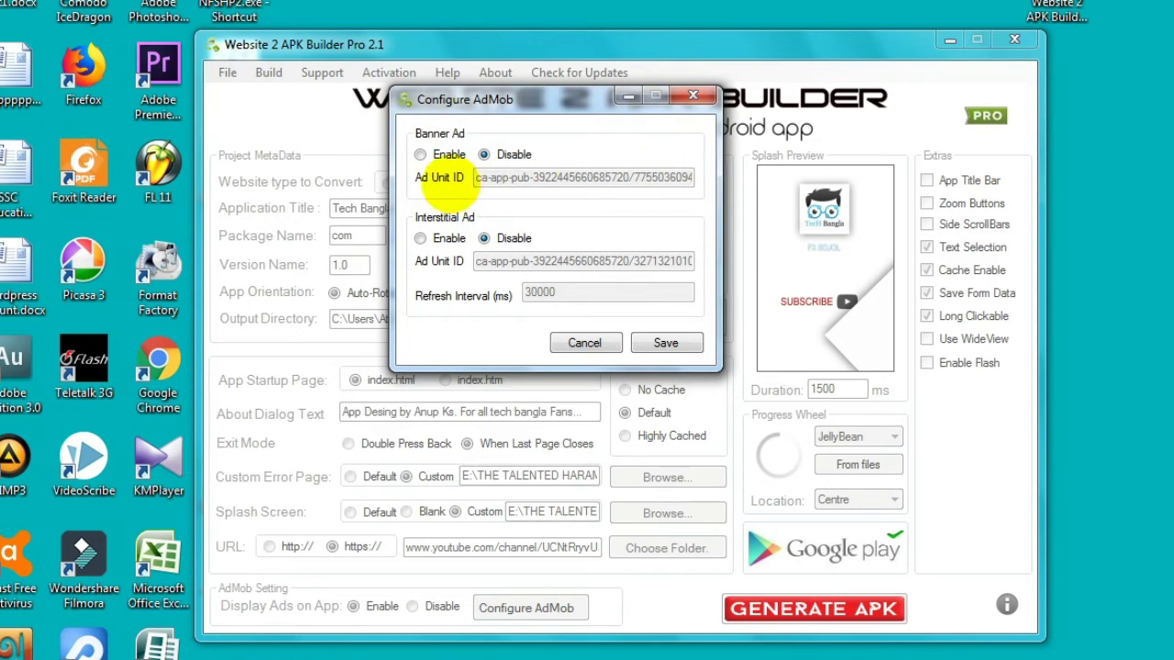
click(420, 155)
click(420, 239)
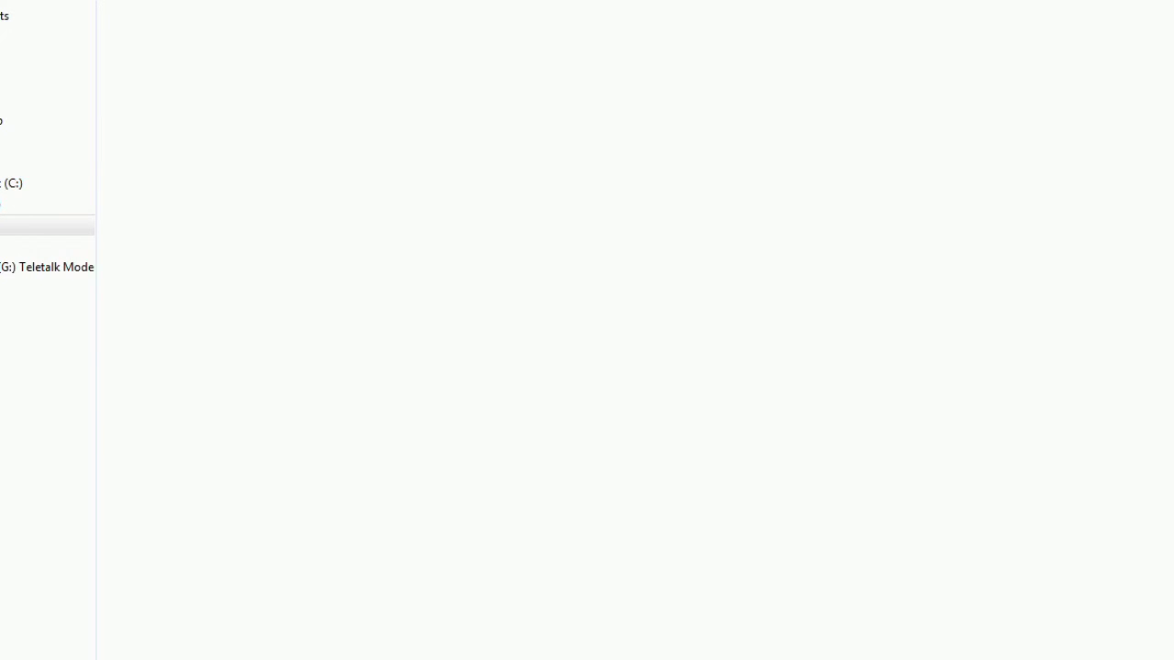
Open Admob Ad unit.txt from the Docs folder in THE TALENTED HARAMI and copy the complete Banner ad unit ID.
click(14, 34)
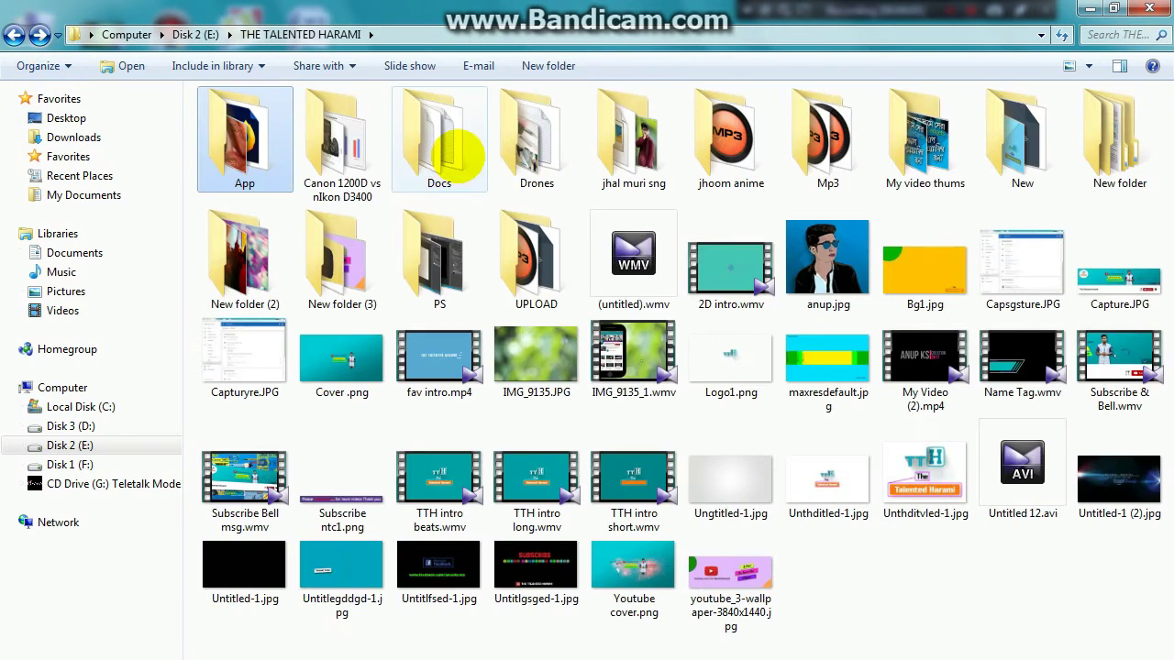
double_click(455, 154)
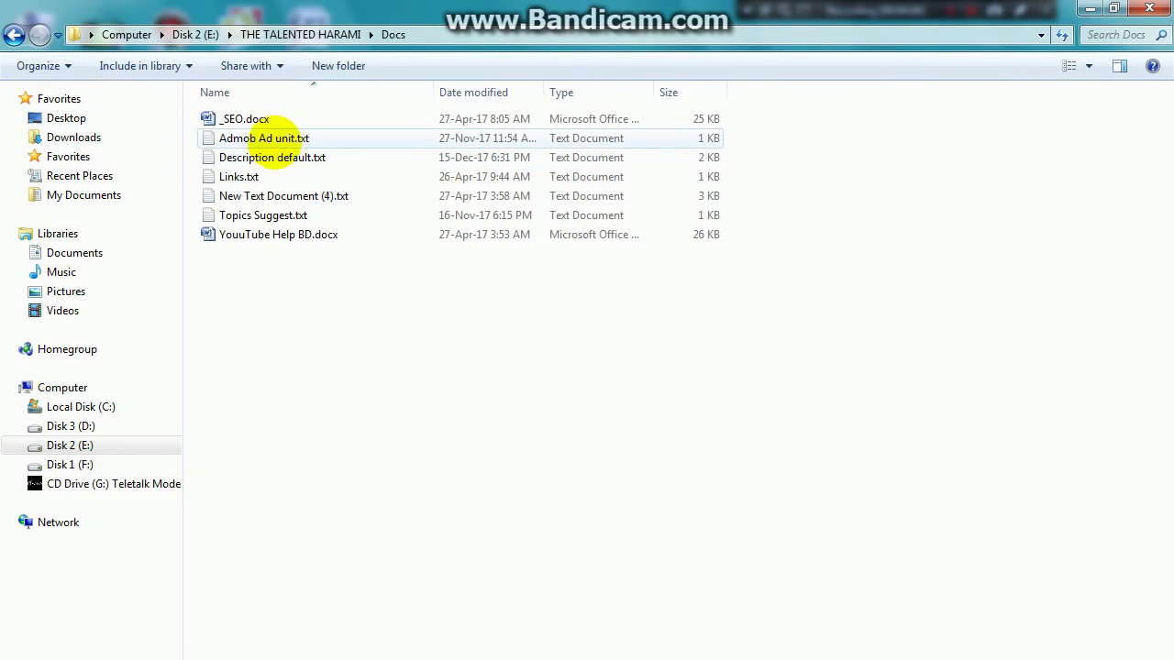
double_click(267, 138)
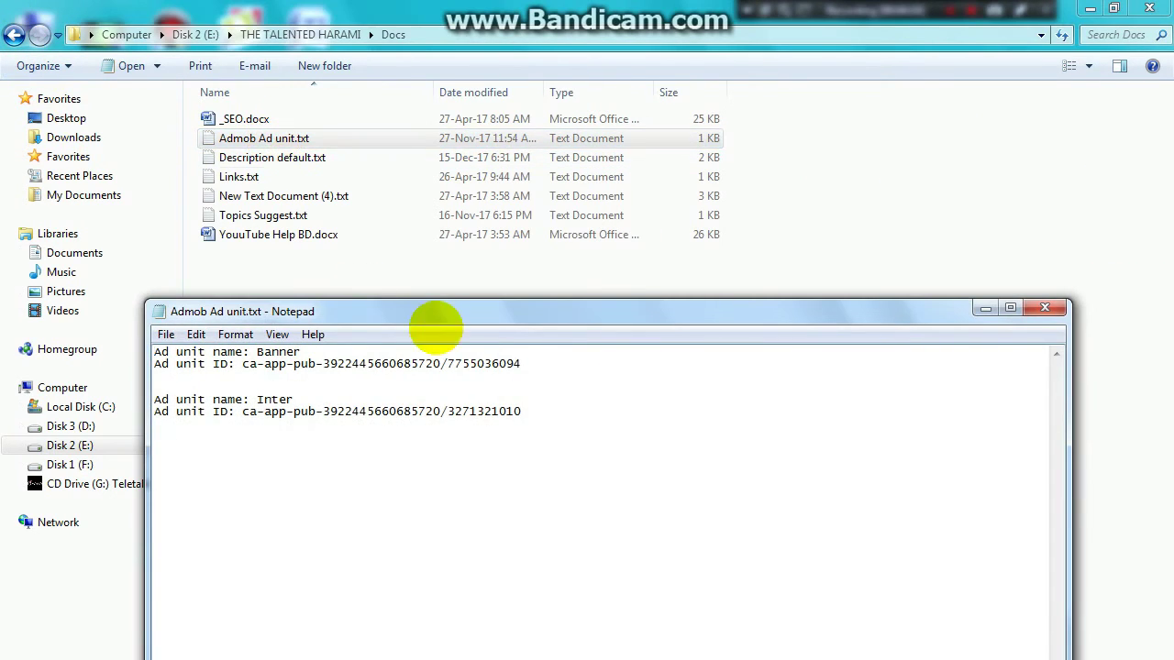
drag(520, 363, 249, 363)
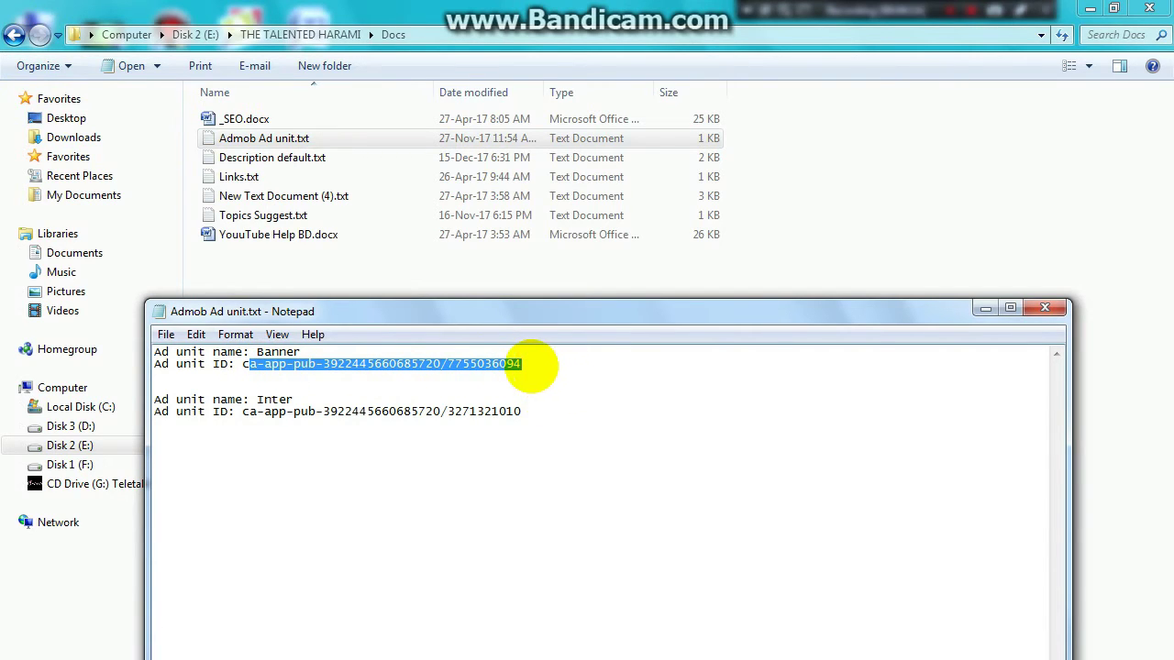
click(521, 363)
drag(521, 363, 242, 364)
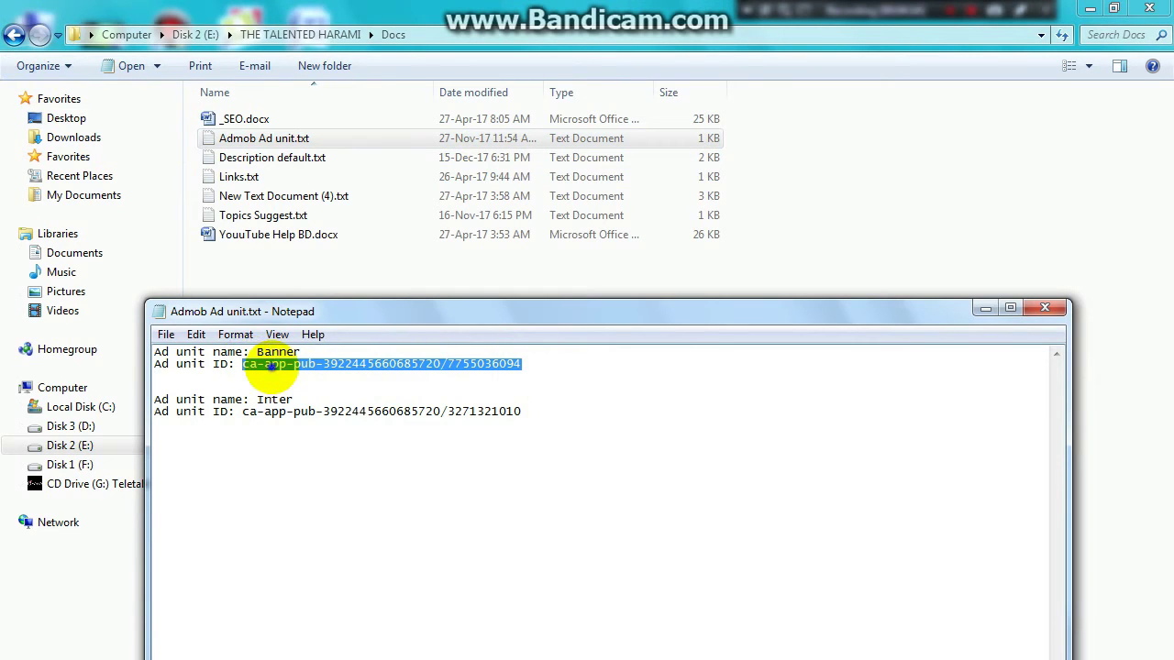
right_click(273, 368)
click(328, 428)
Return to Website 2 APK Builder, replace the banner Ad Unit ID with the copied one and save the AdMob configuration.
key(alt+Tab)
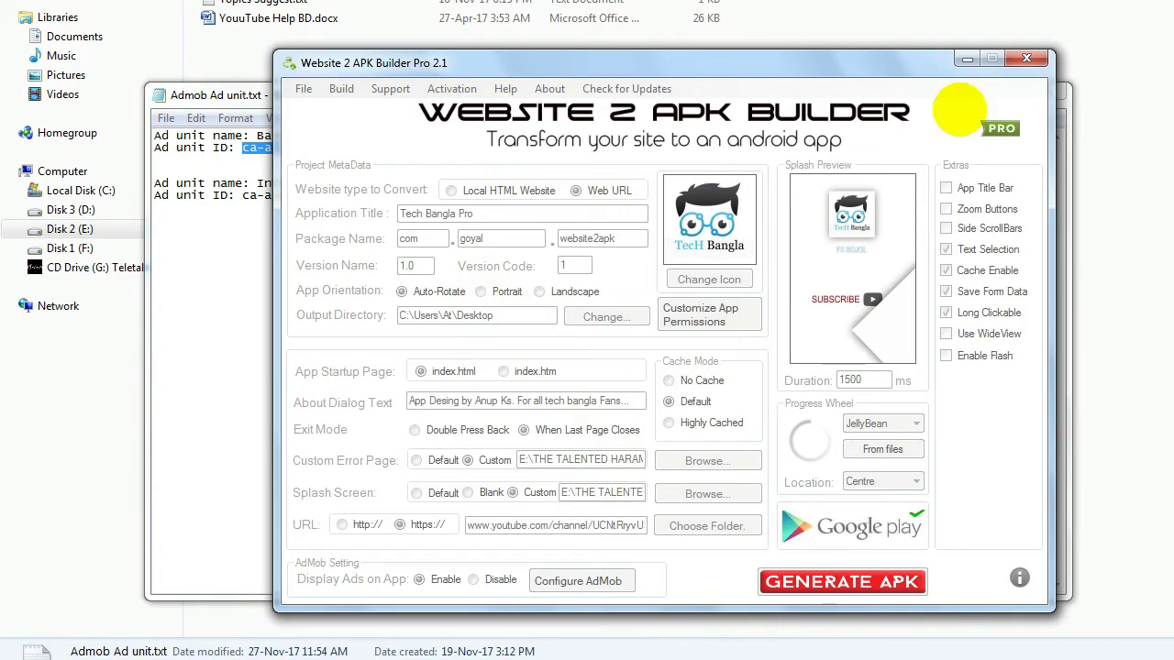
click(910, 58)
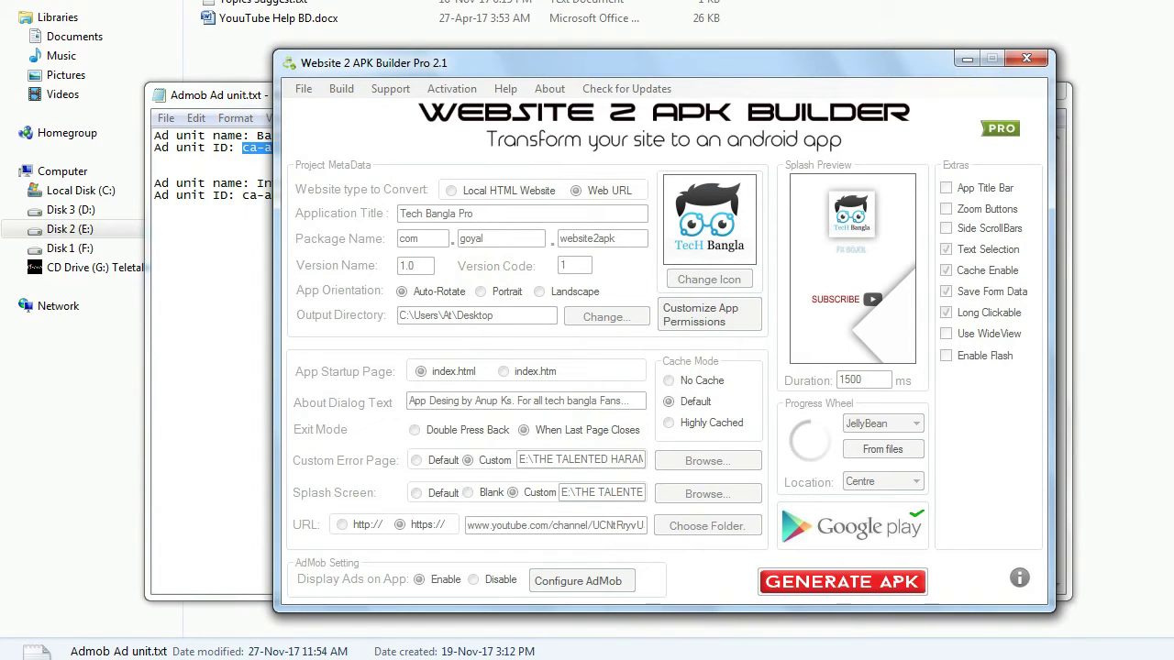
mouse_move(648, 659)
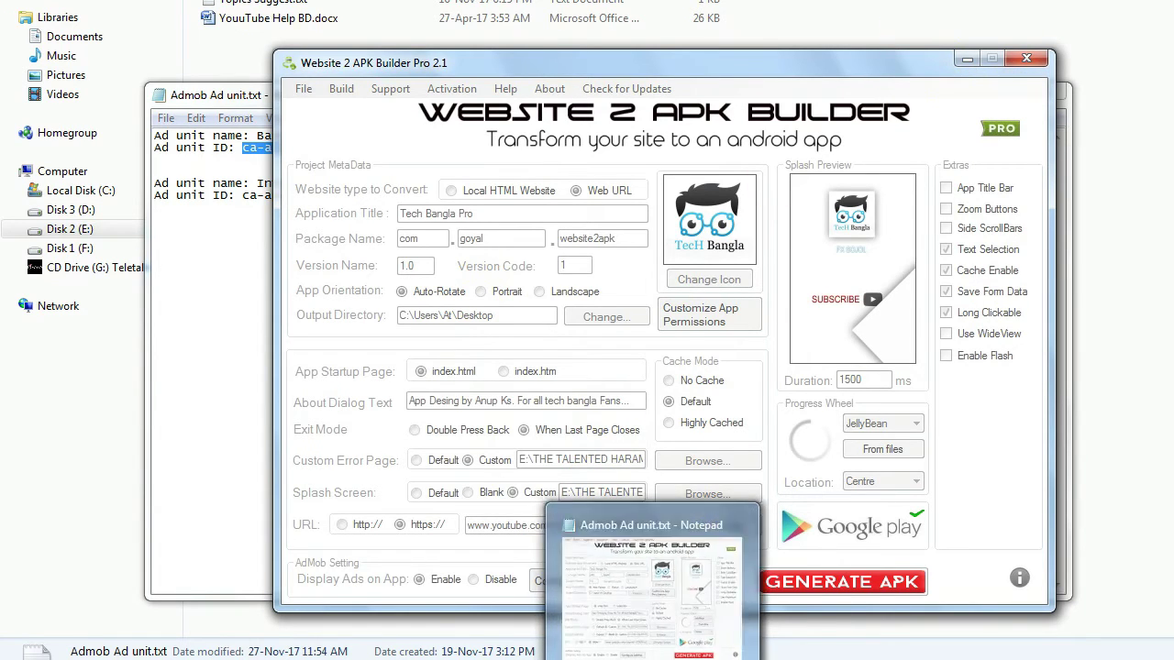
click(706, 605)
click(967, 58)
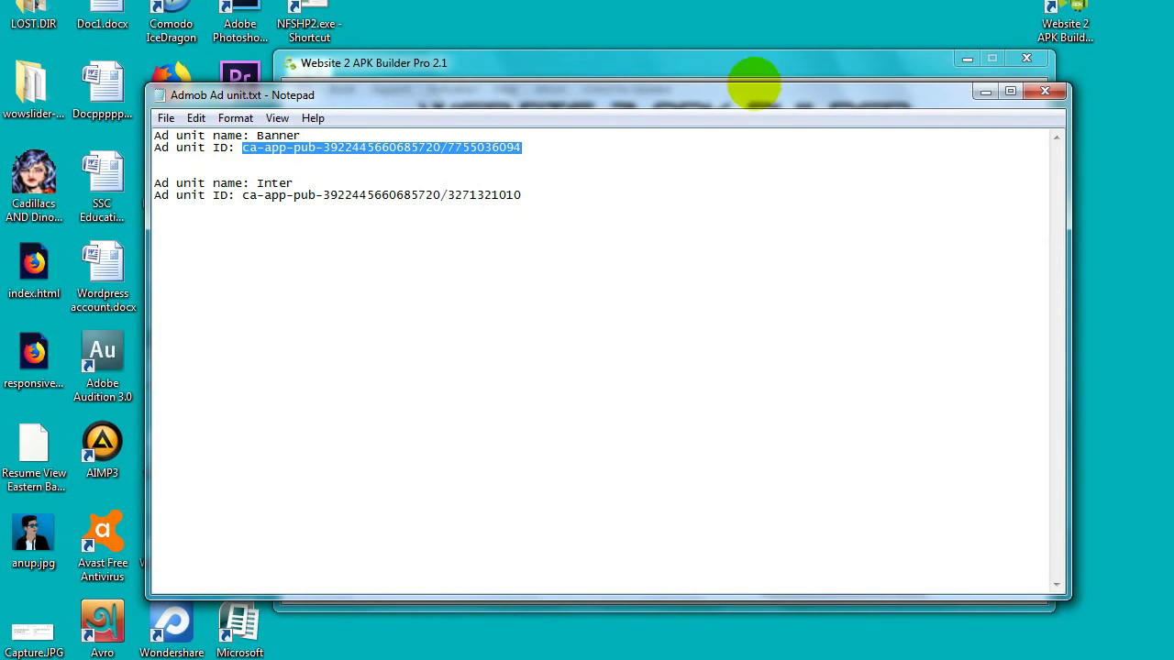
click(985, 92)
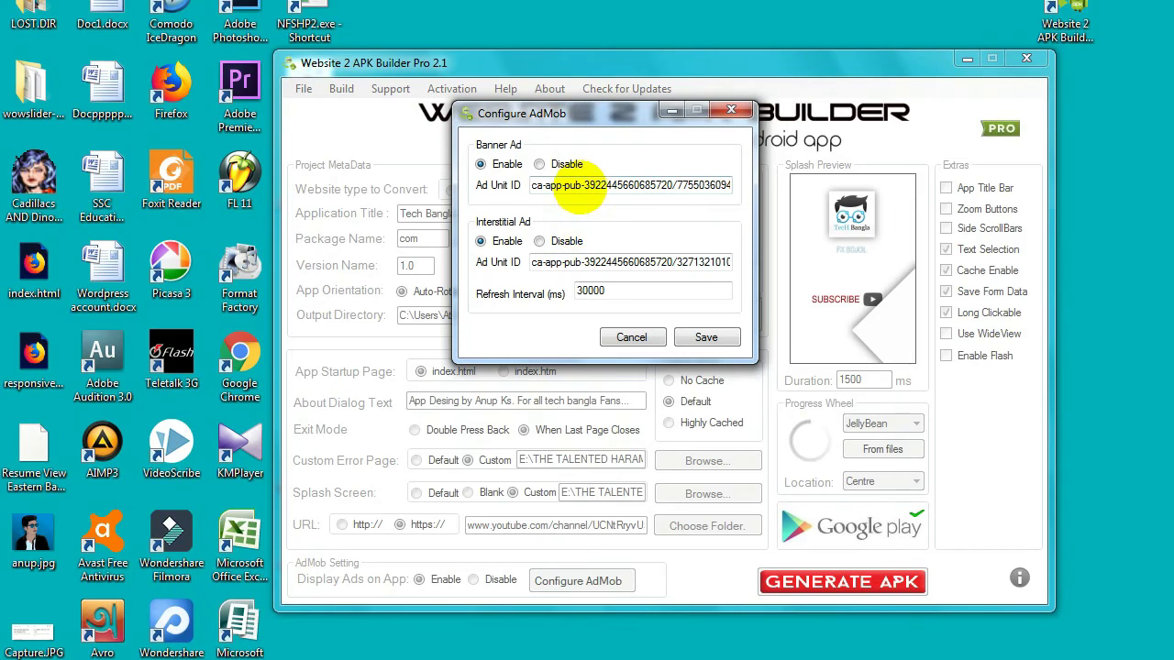
click(582, 185)
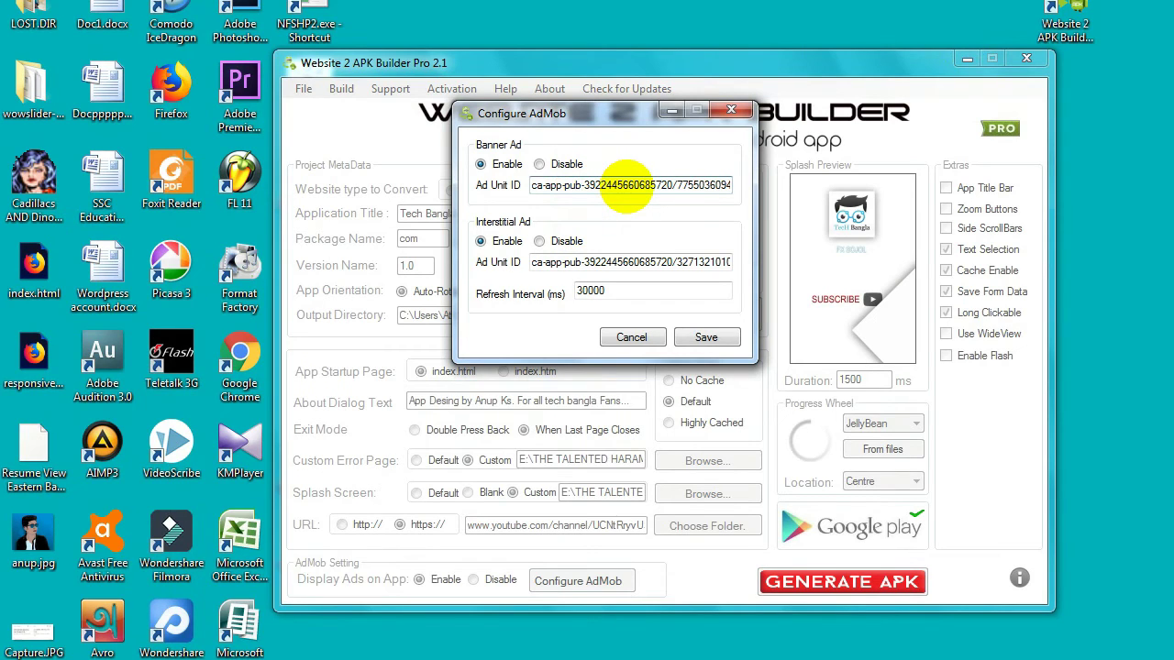
double_click(627, 185)
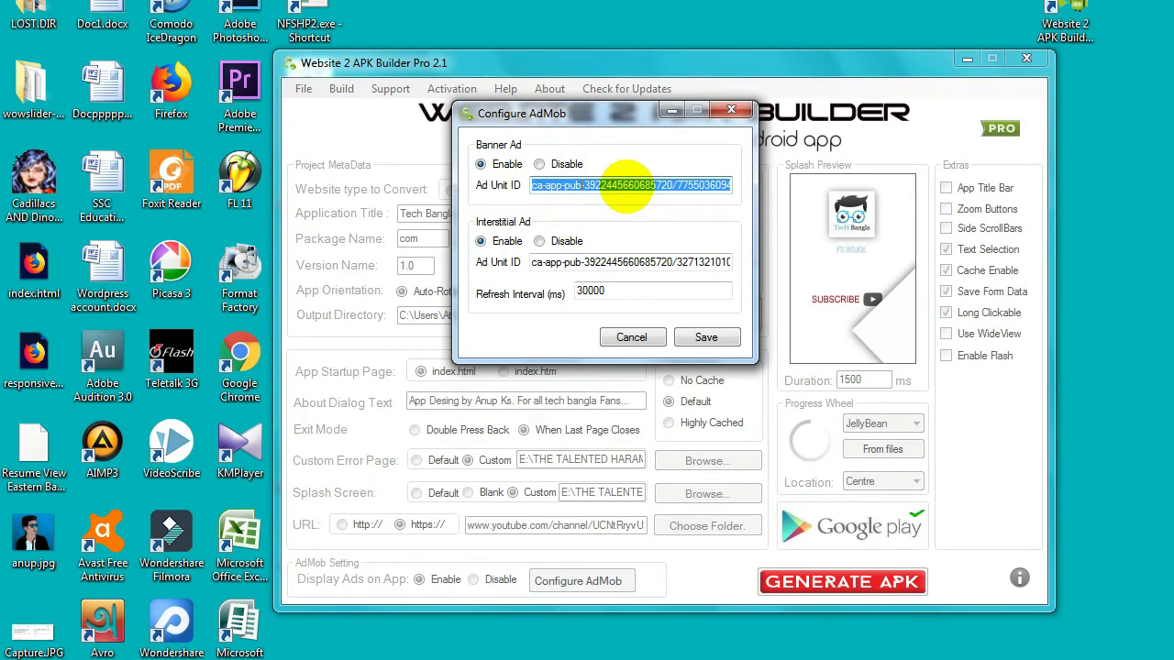
right_click(627, 185)
click(672, 245)
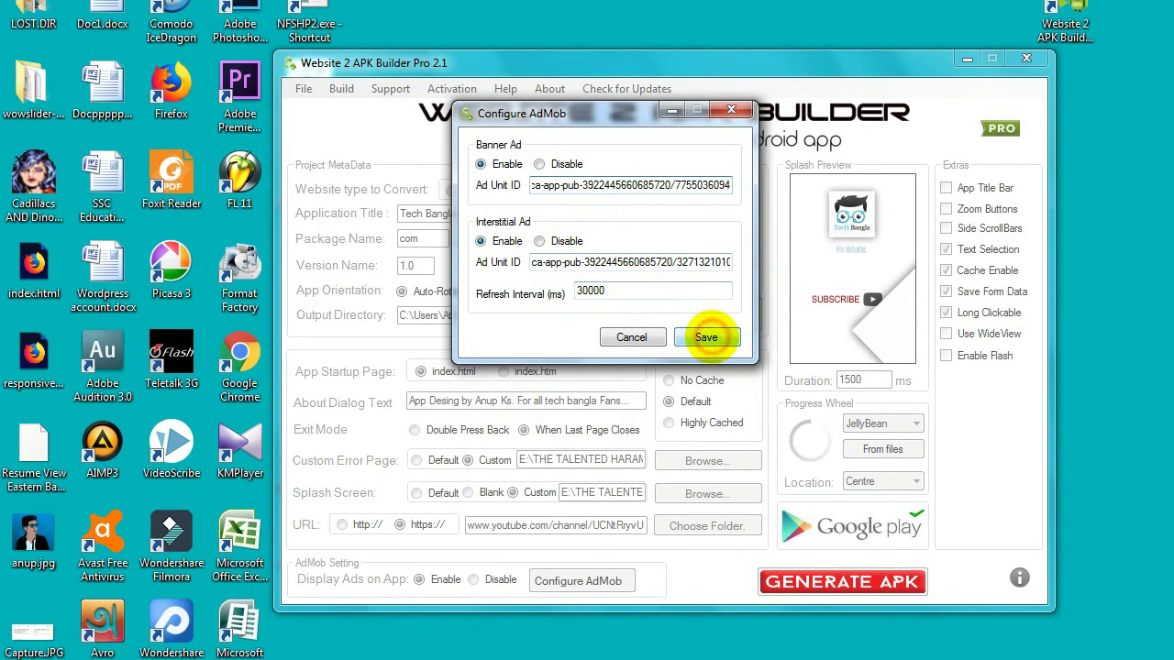
click(706, 337)
Try the GingerBread progress wheel style, and set the progress wheel to Lollipop.
drag(642, 58, 635, 2)
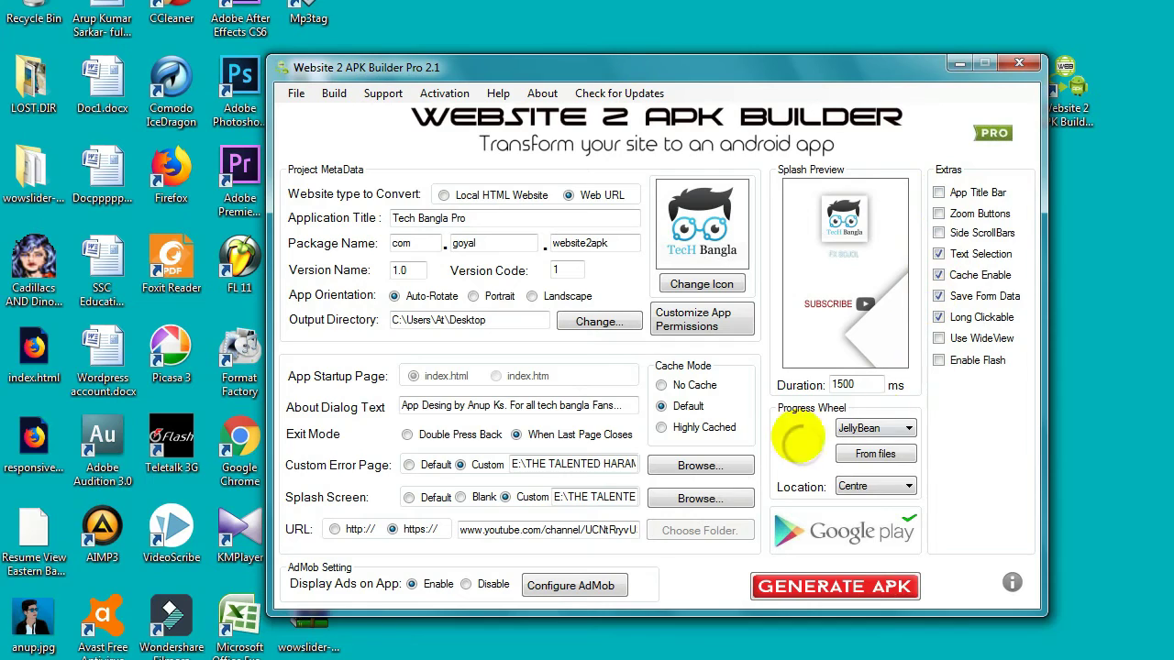
click(878, 427)
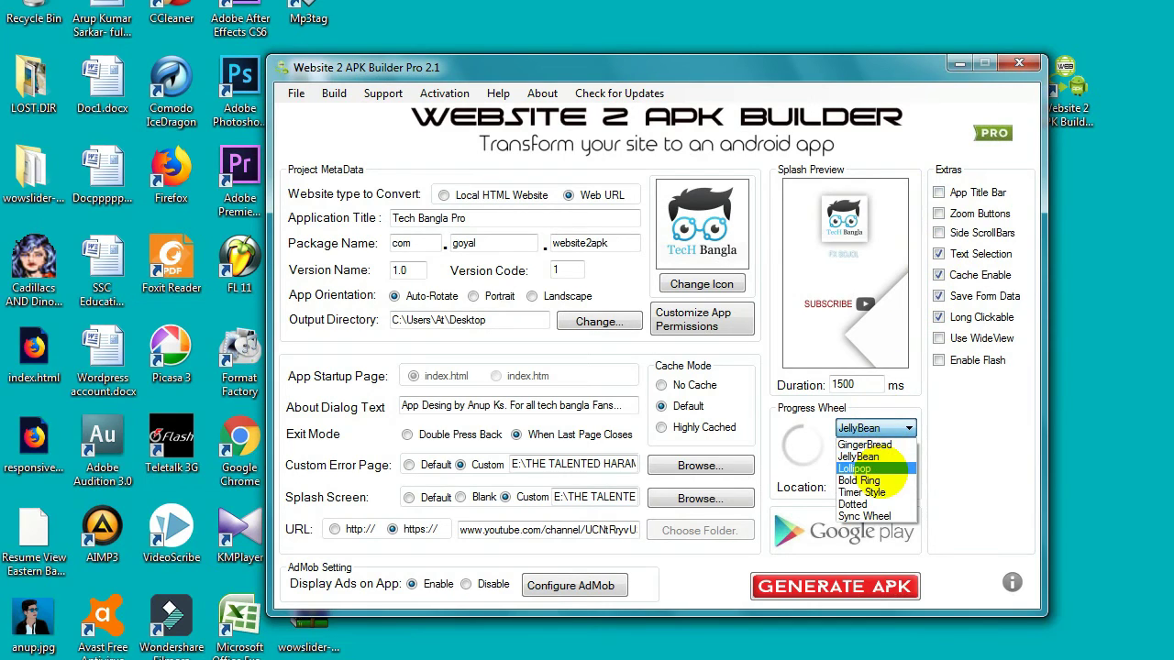
click(875, 441)
click(880, 428)
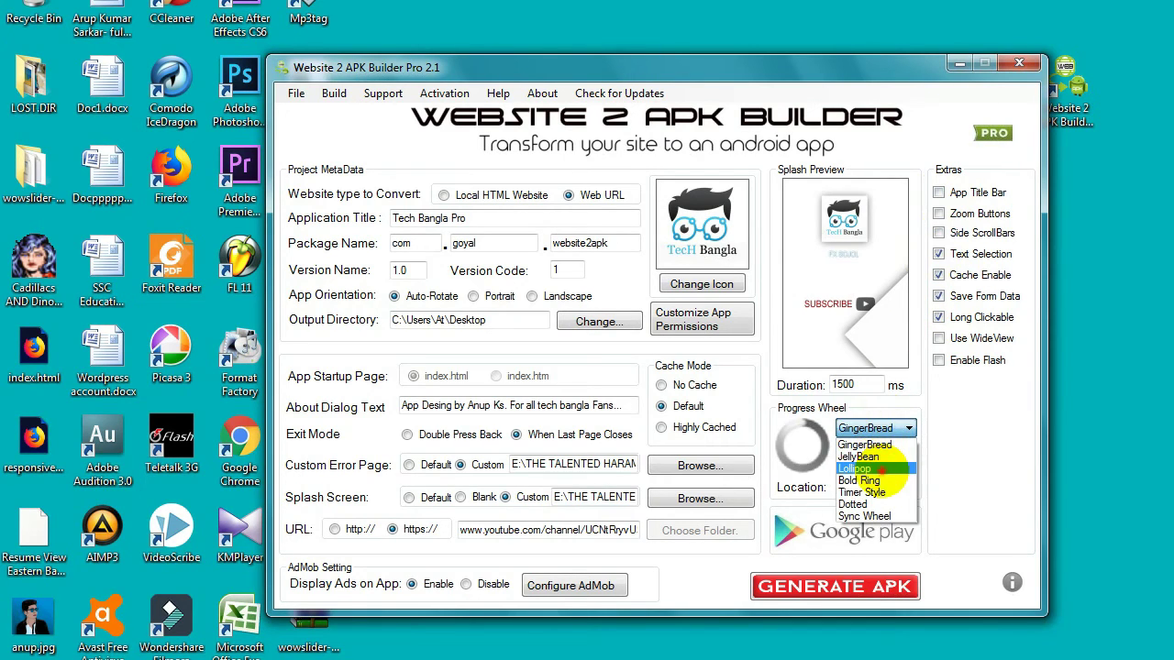
click(857, 449)
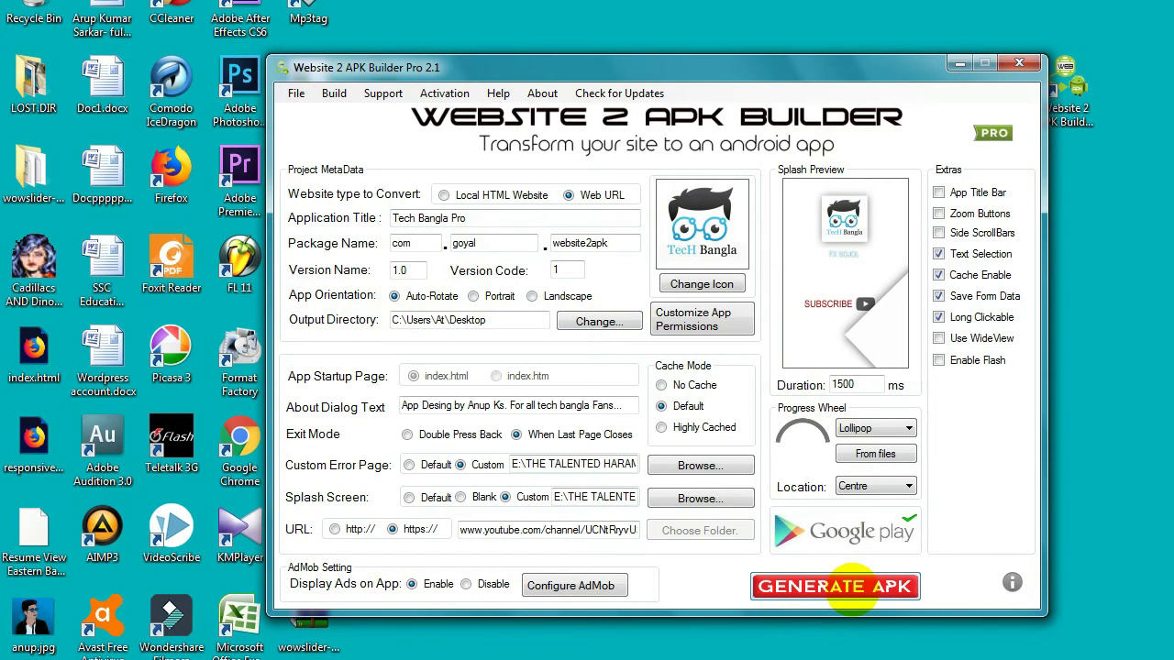
Generate the APK, switch Windows to the Windows 7 Basic color scheme during the build, and finish the generation.
click(851, 587)
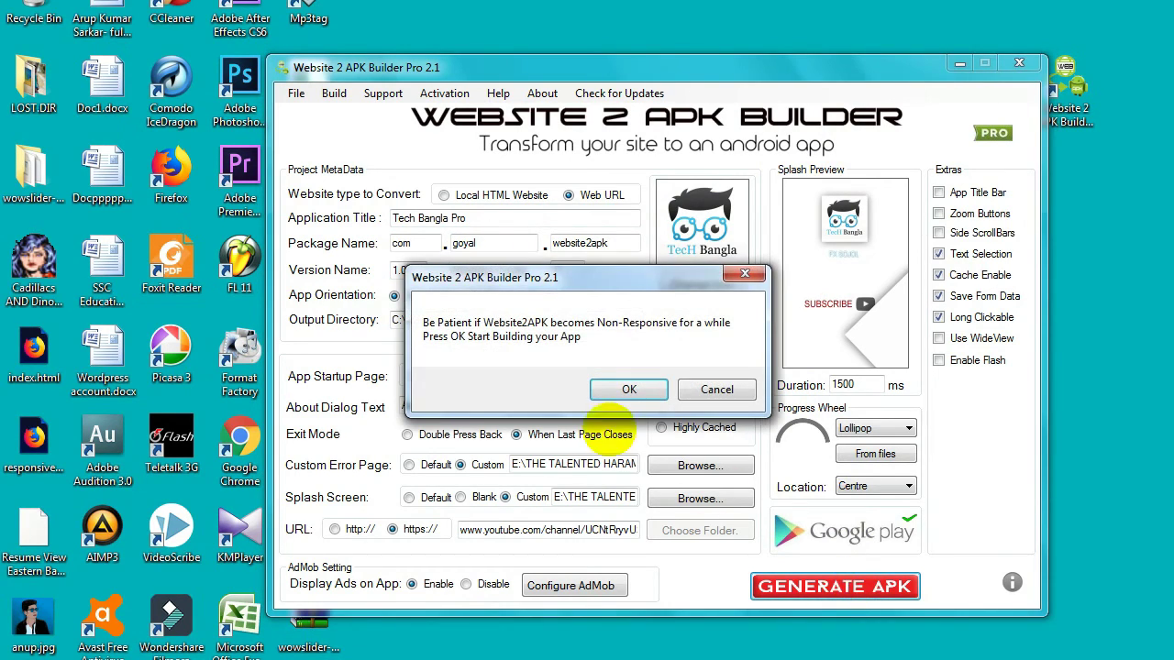
click(626, 390)
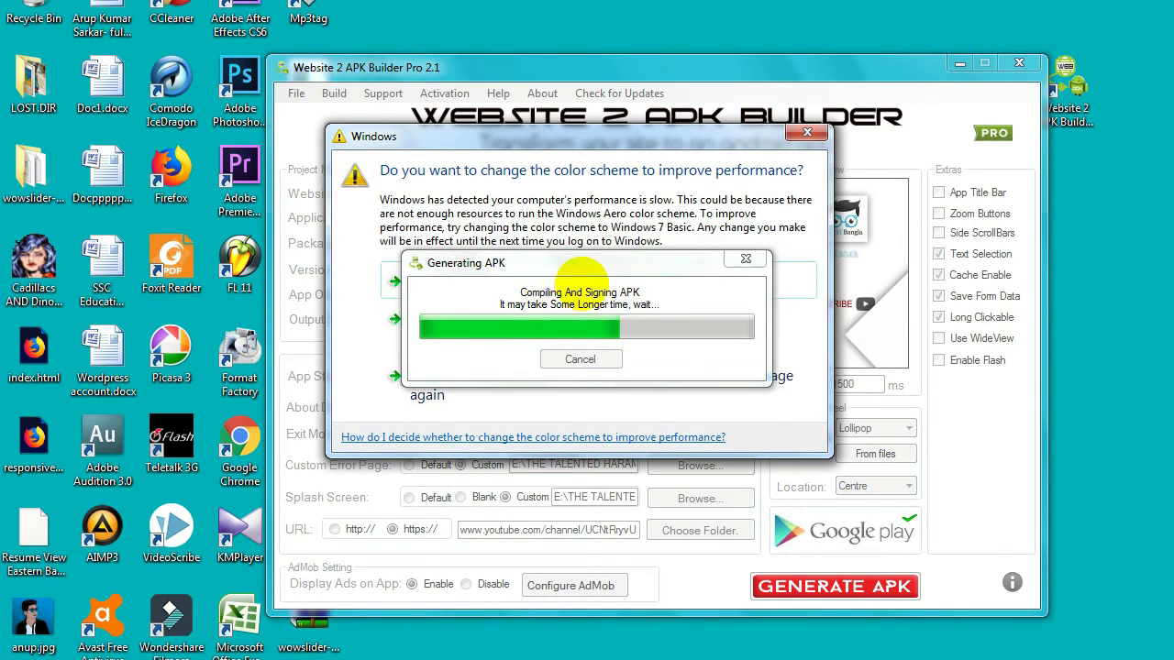
click(598, 269)
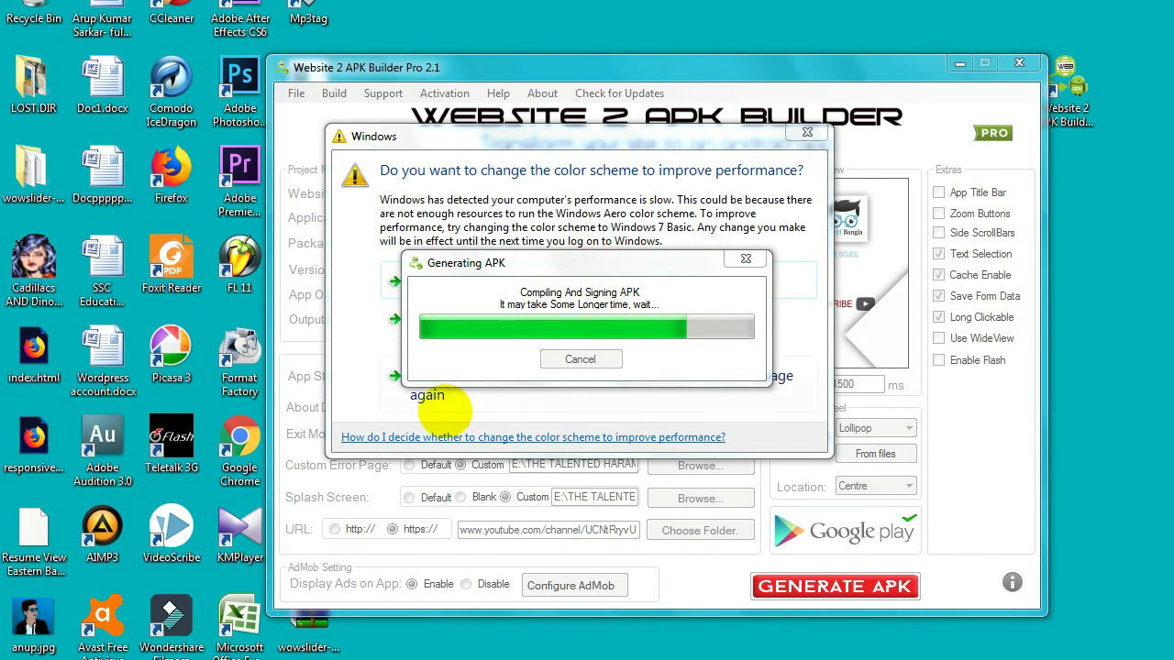
drag(539, 138, 472, 0)
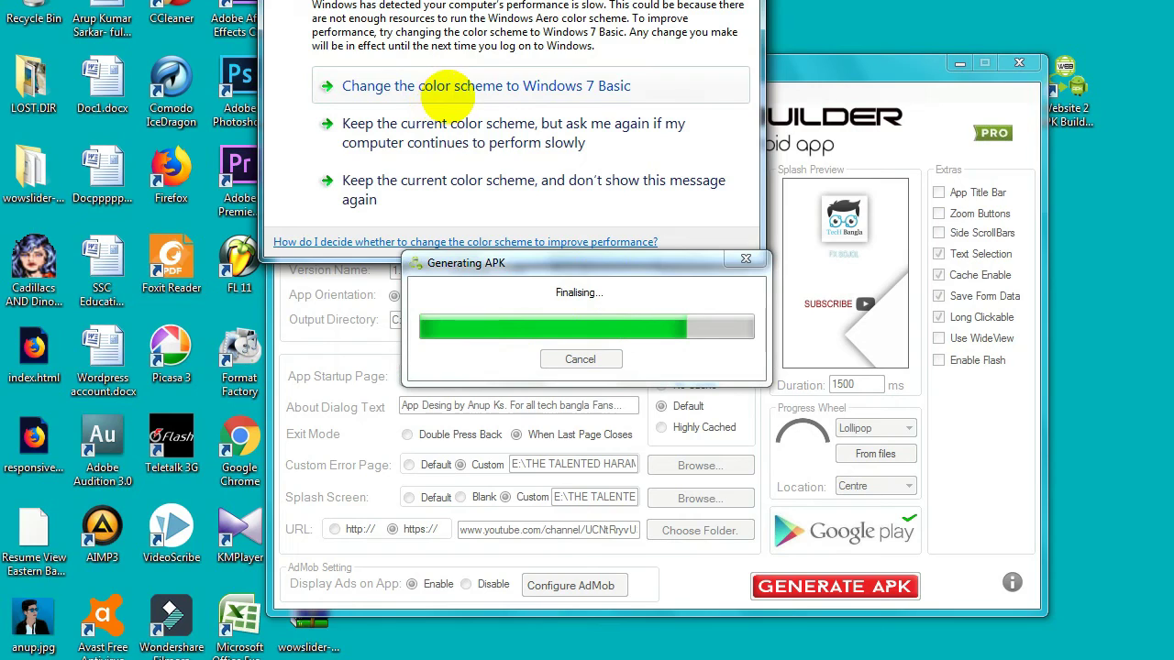
click(456, 87)
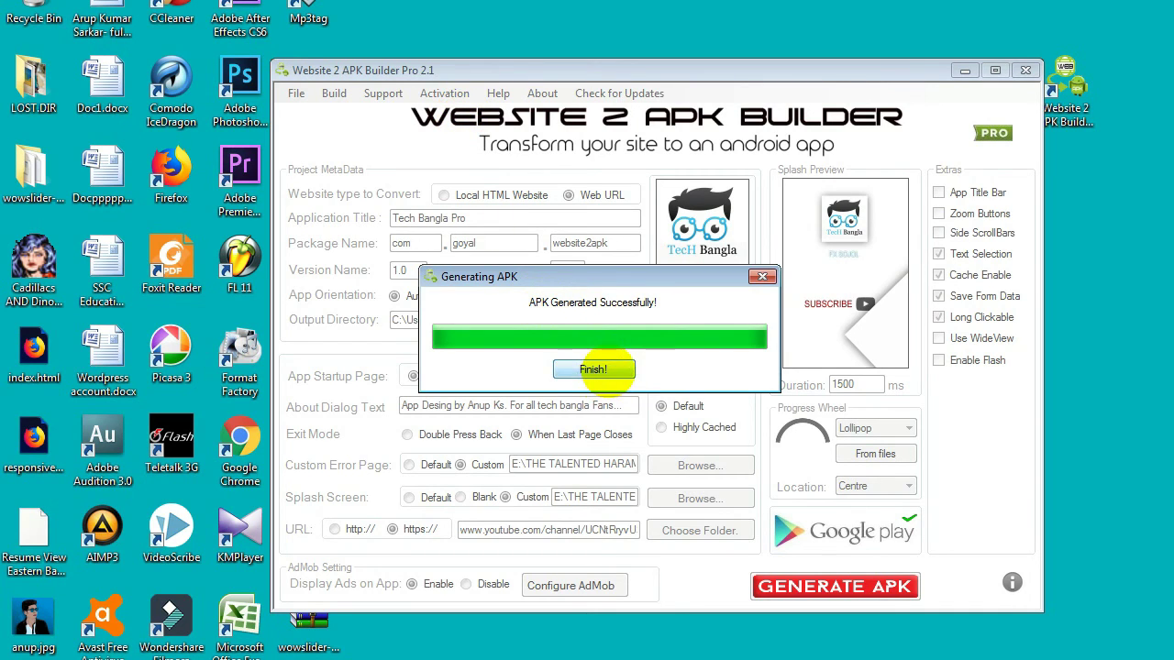
click(613, 369)
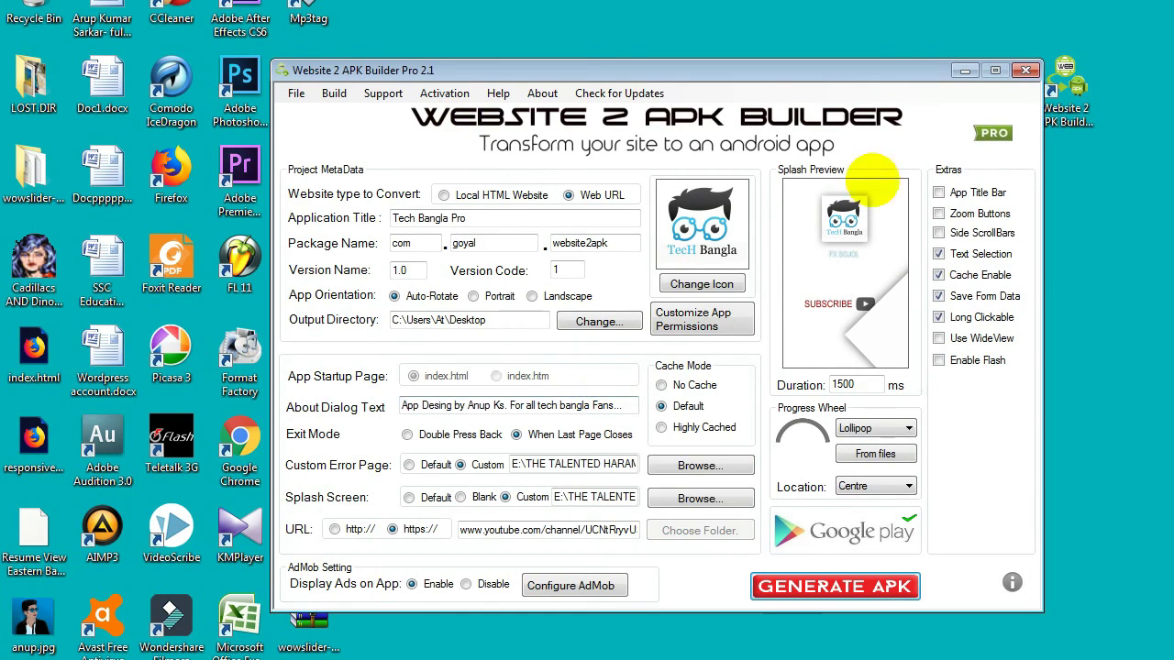
Close Website 2 APK Builder and move Tech Bangla Pro.apk to the empty desktop area near the builder's shortcut.
click(1025, 70)
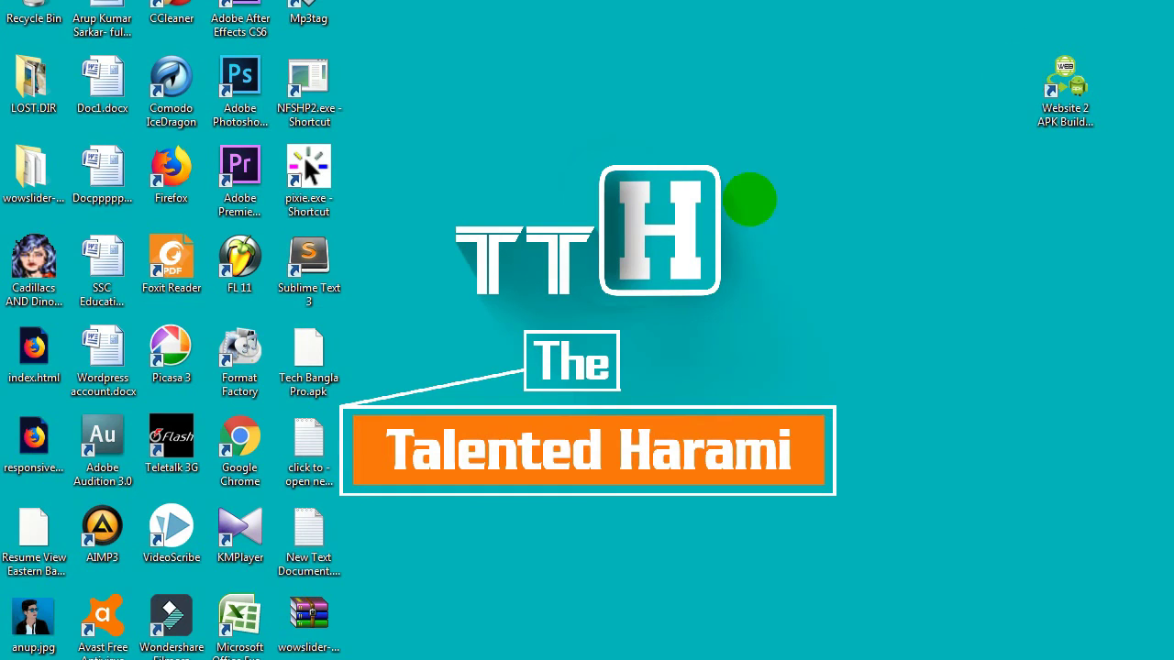
drag(309, 356, 840, 85)
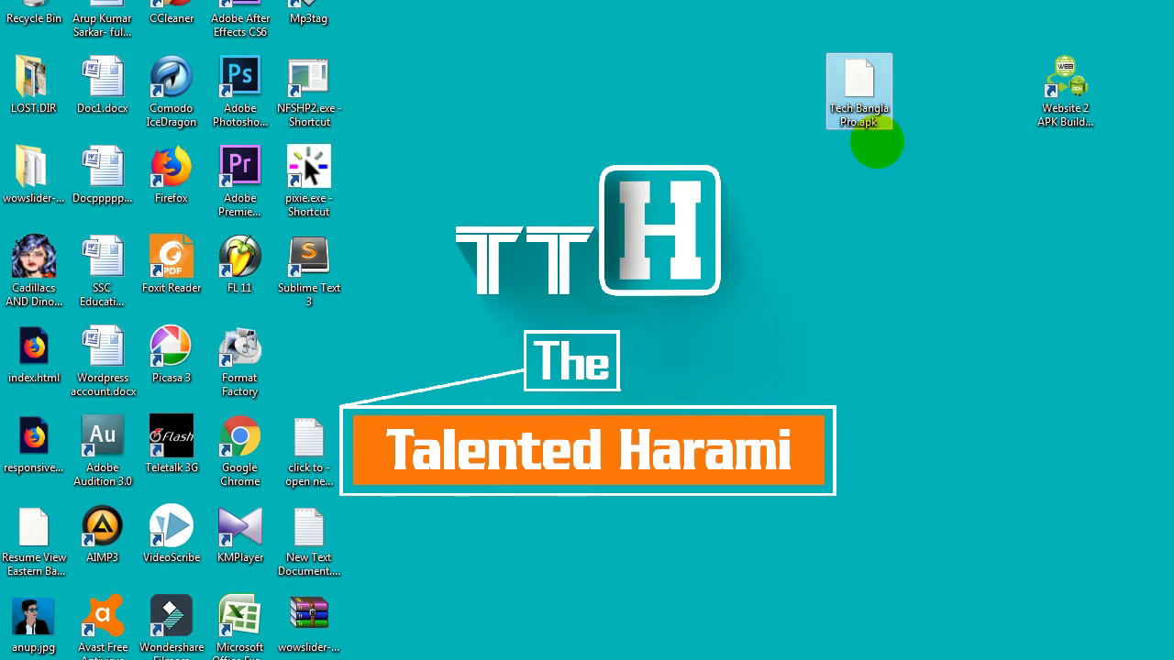
click(876, 149)
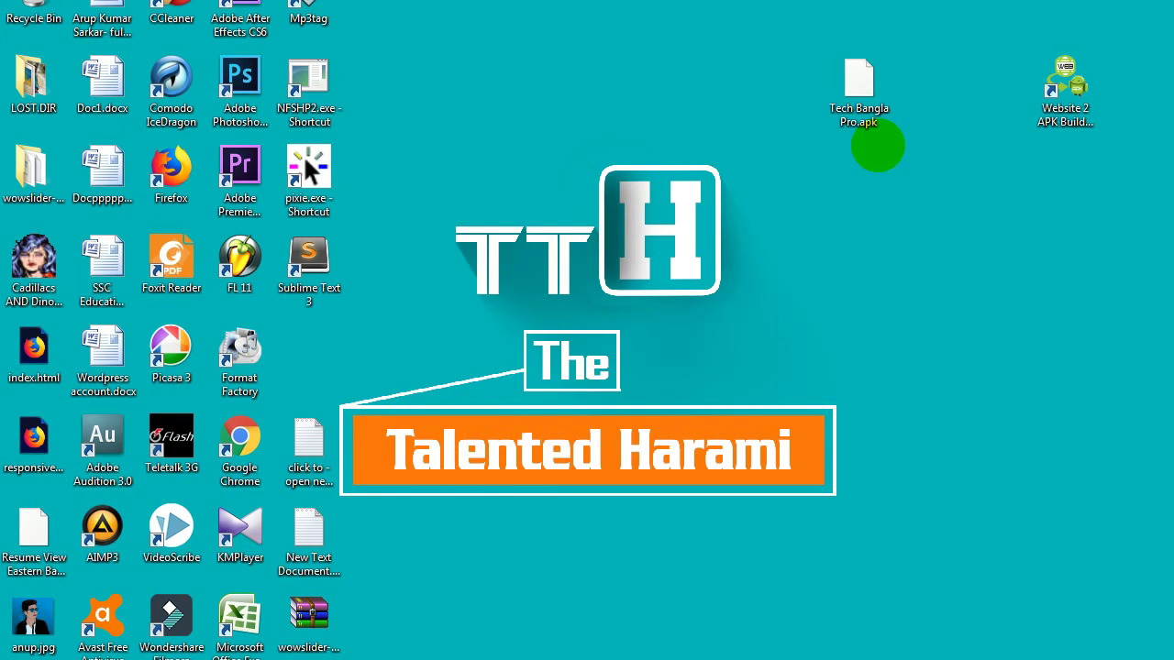